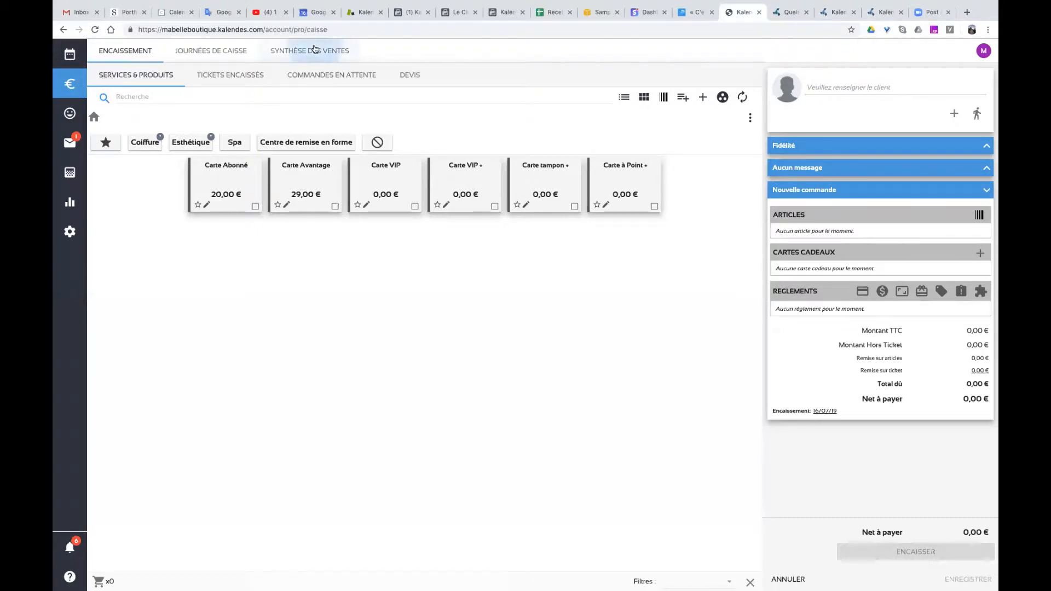
Open the sales summary's turnover report by collaborator and set its period to 1 January – 16 July 2019
click(314, 49)
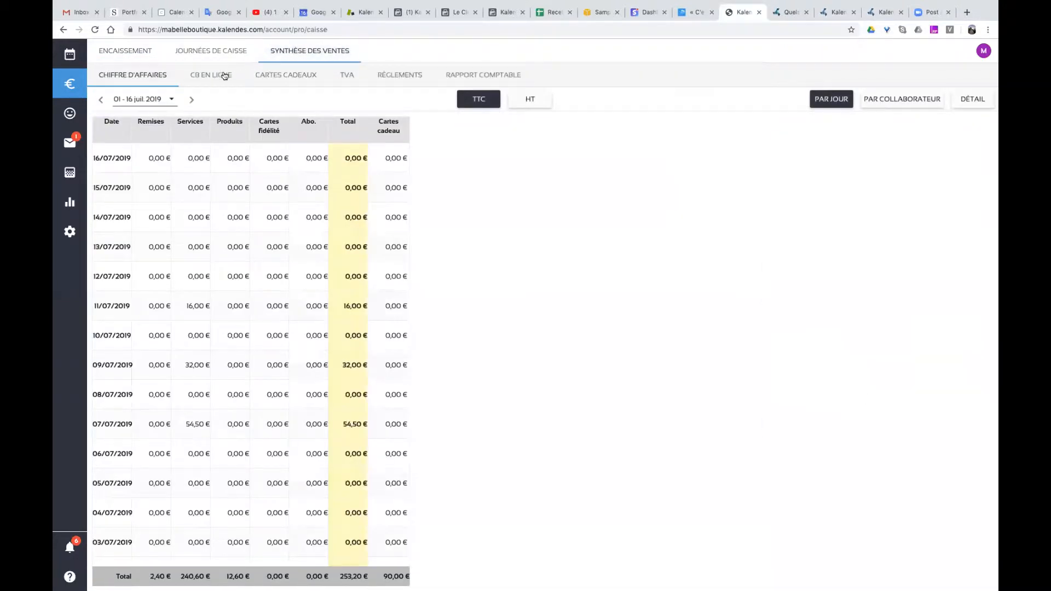
click(902, 100)
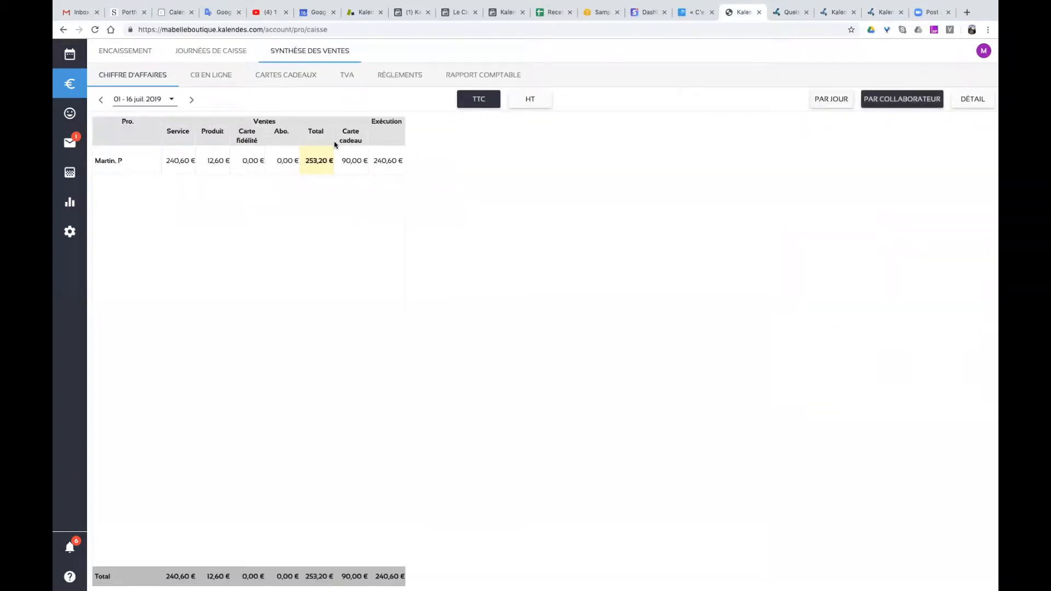
click(169, 98)
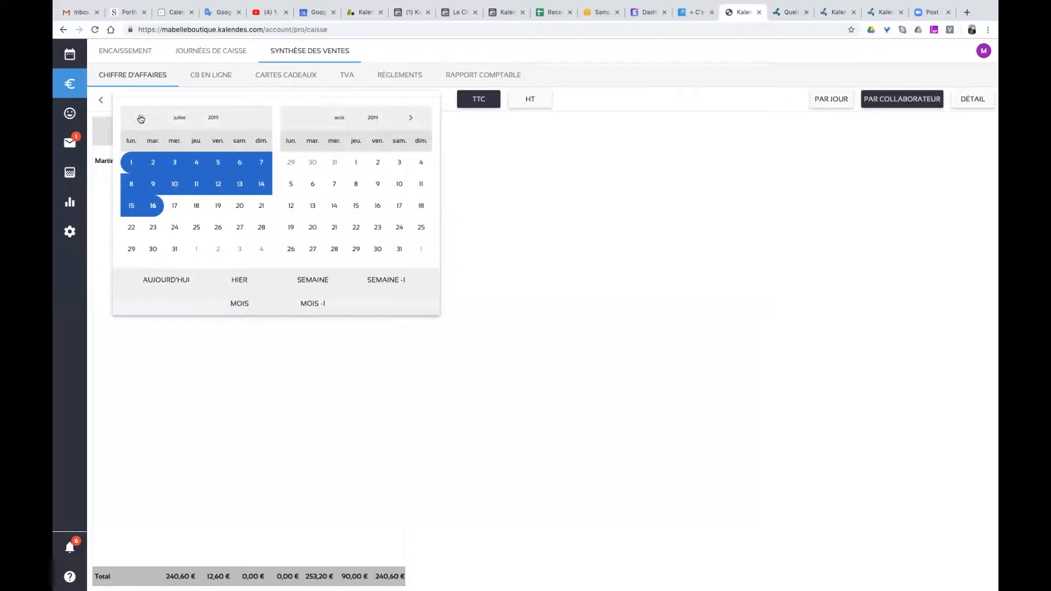
click(141, 118)
click(141, 118)
click(141, 119)
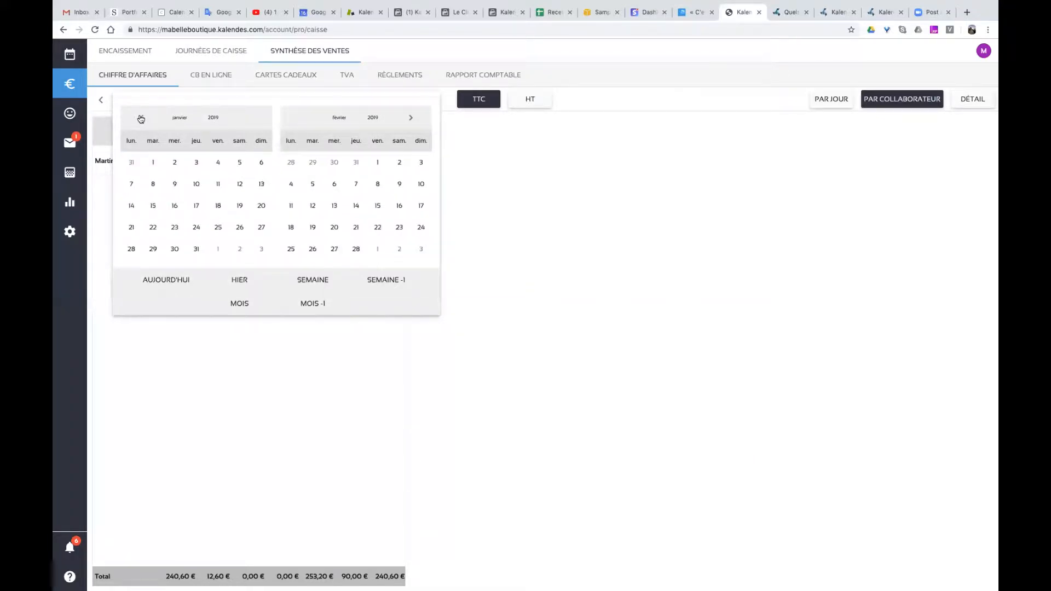
click(148, 162)
click(164, 101)
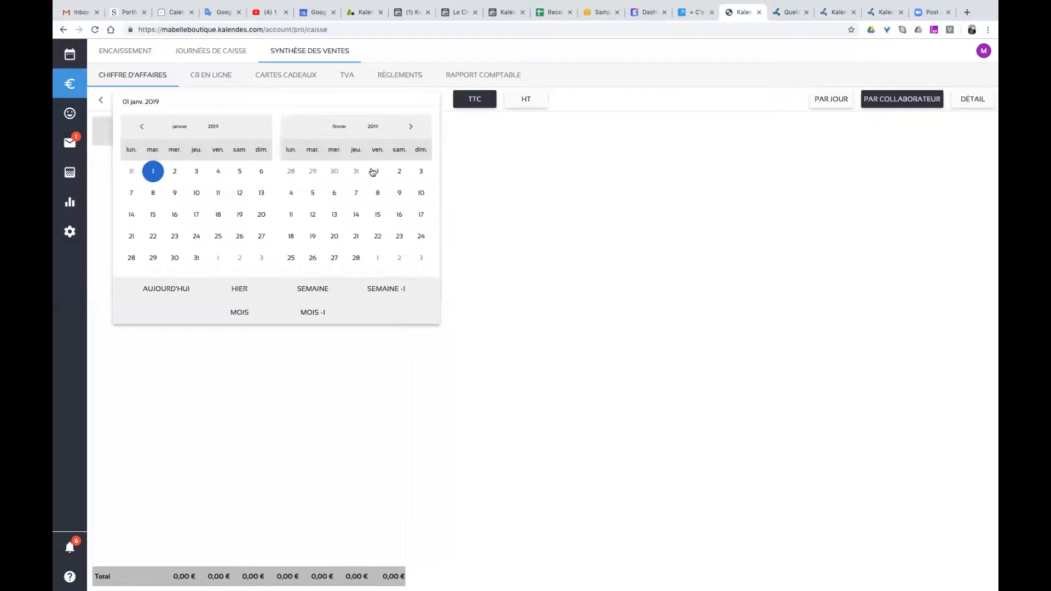
click(410, 127)
click(410, 126)
click(410, 126)
click(410, 126)
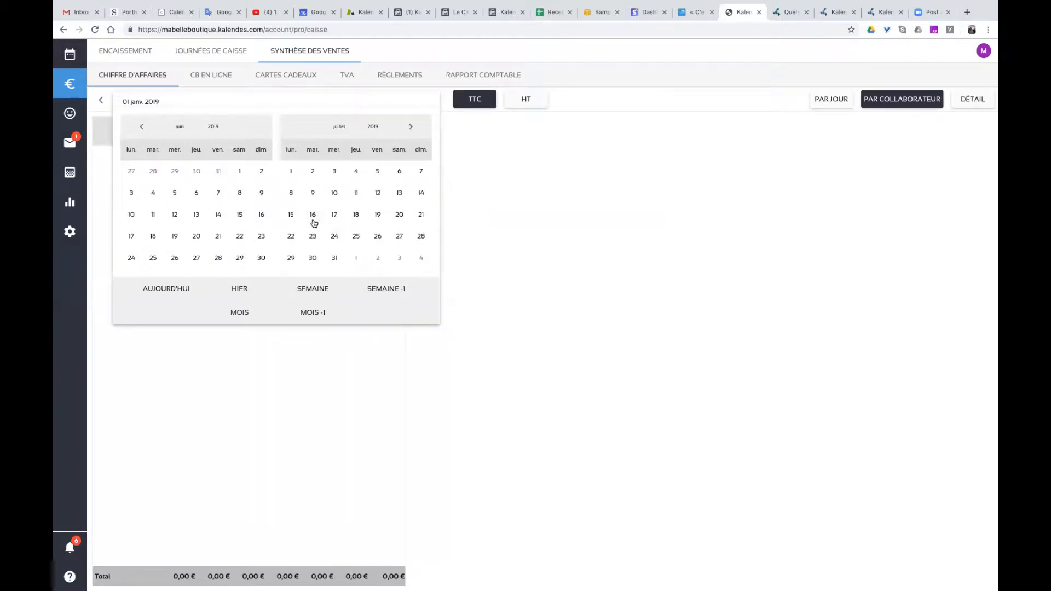
click(312, 214)
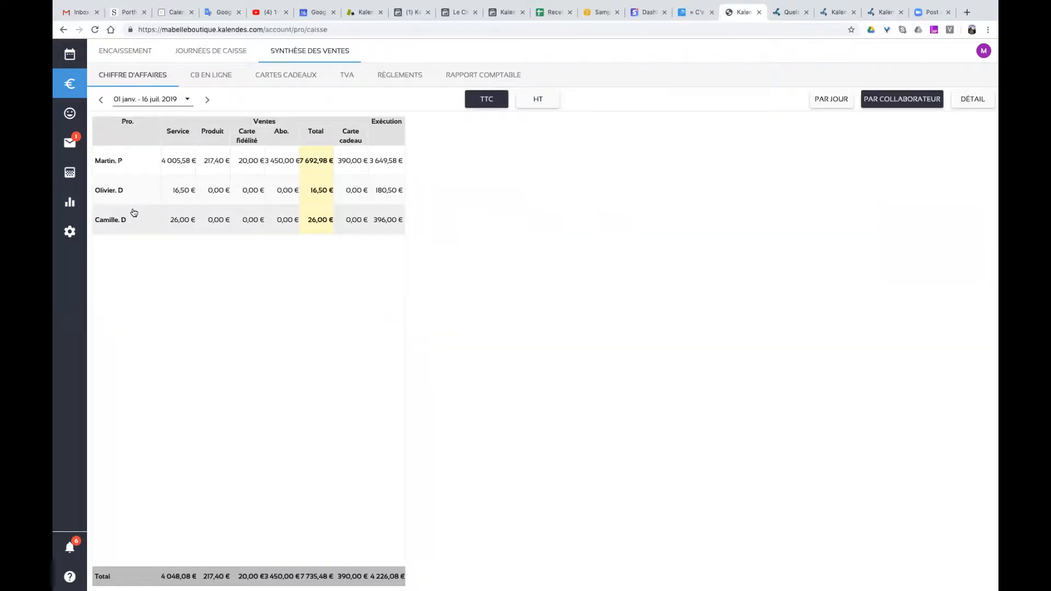
Examine the Ventes and Exécution headings of the collaborator report, including service, product, loyalty card, subscription, total and gift card columns
drag(252, 120, 275, 121)
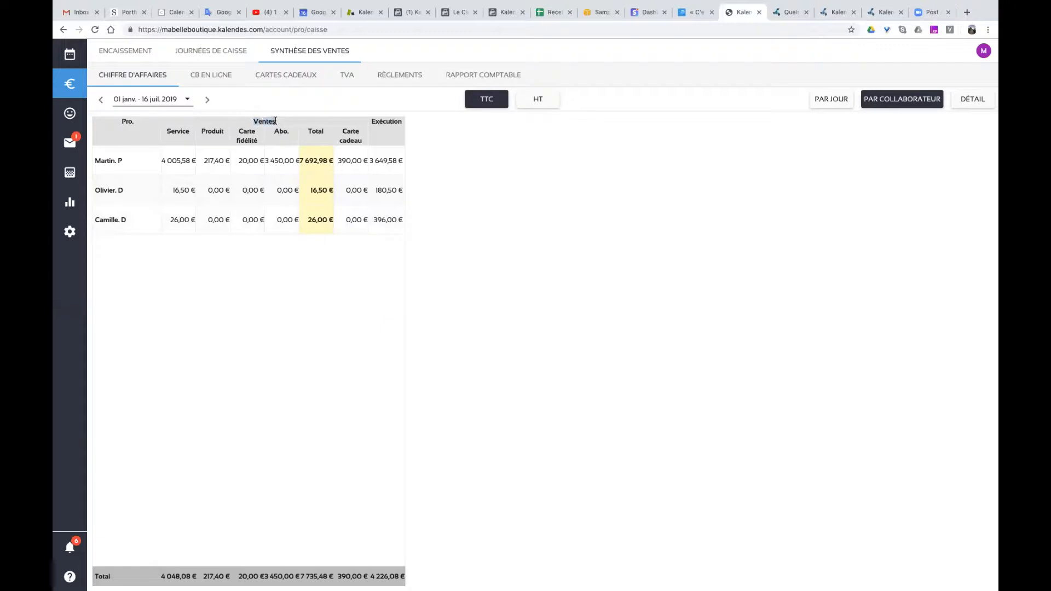
double_click(380, 120)
double_click(265, 121)
double_click(178, 131)
double_click(218, 130)
triple_click(246, 135)
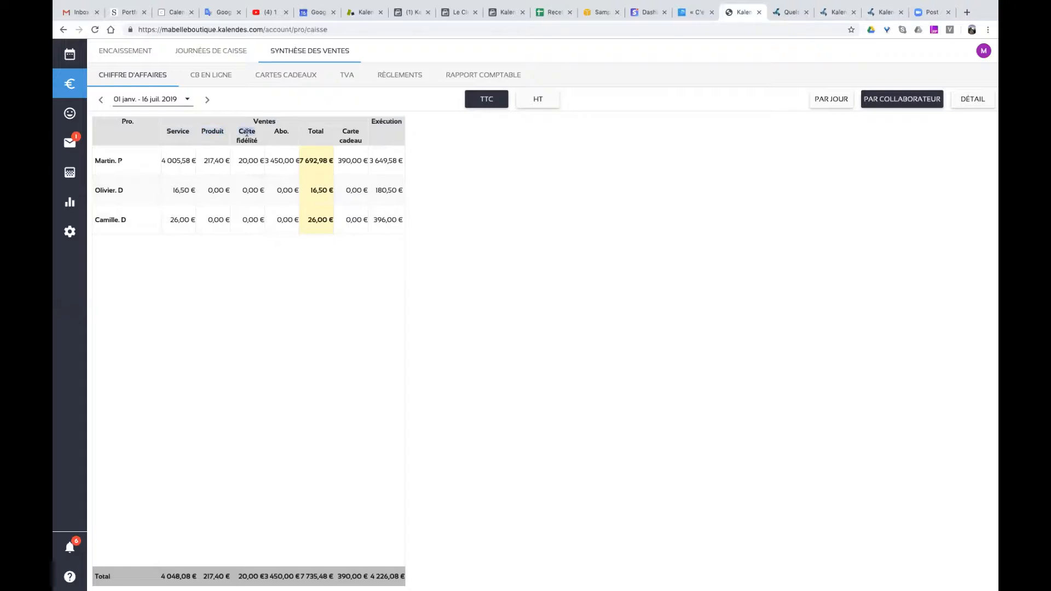
triple_click(280, 133)
double_click(318, 133)
click(344, 133)
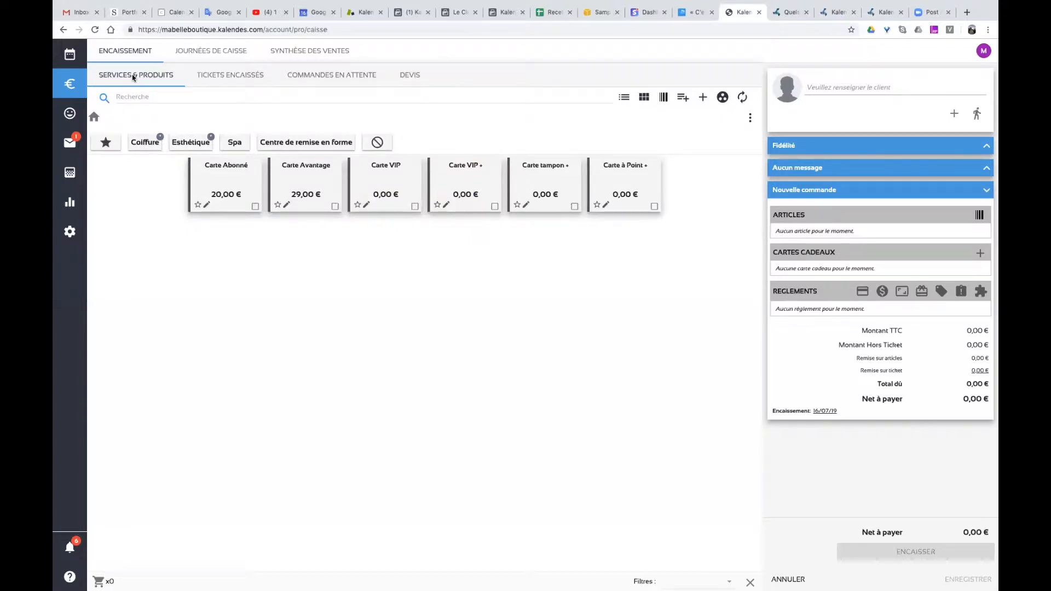
Check which collaborator account is currently connected and its e-mail
click(983, 51)
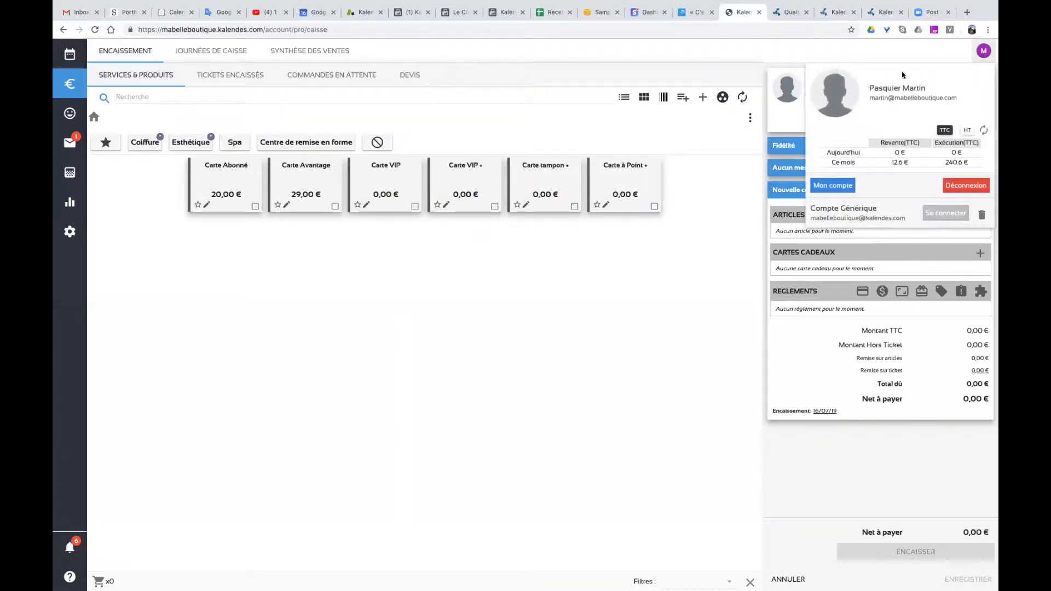
drag(869, 97, 925, 96)
click(925, 95)
Open the "Accès boutique sur site" settings and review the shop account's login, password, identification and access permissions
click(71, 237)
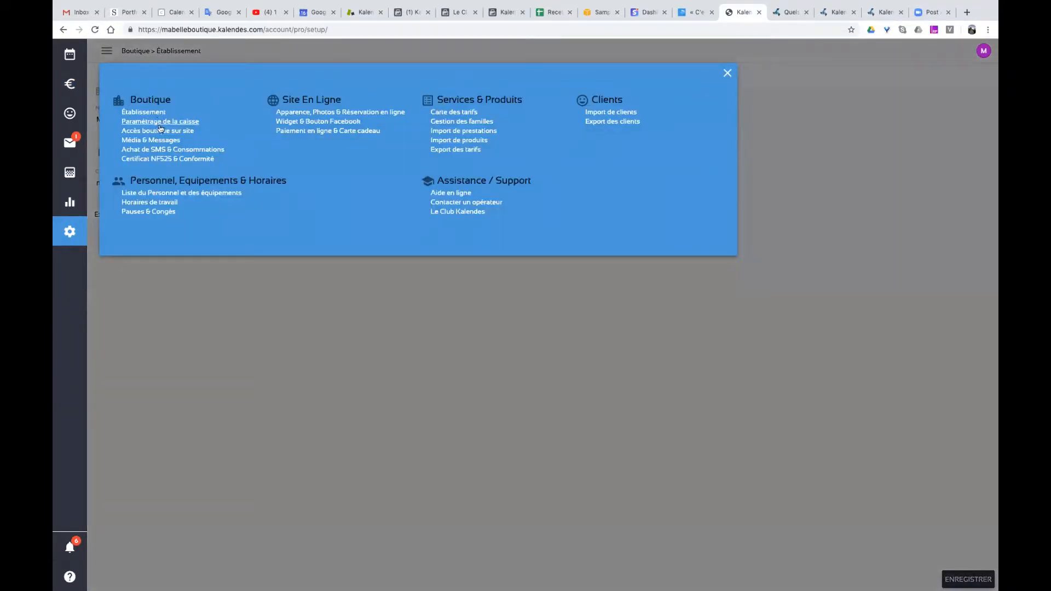
click(162, 131)
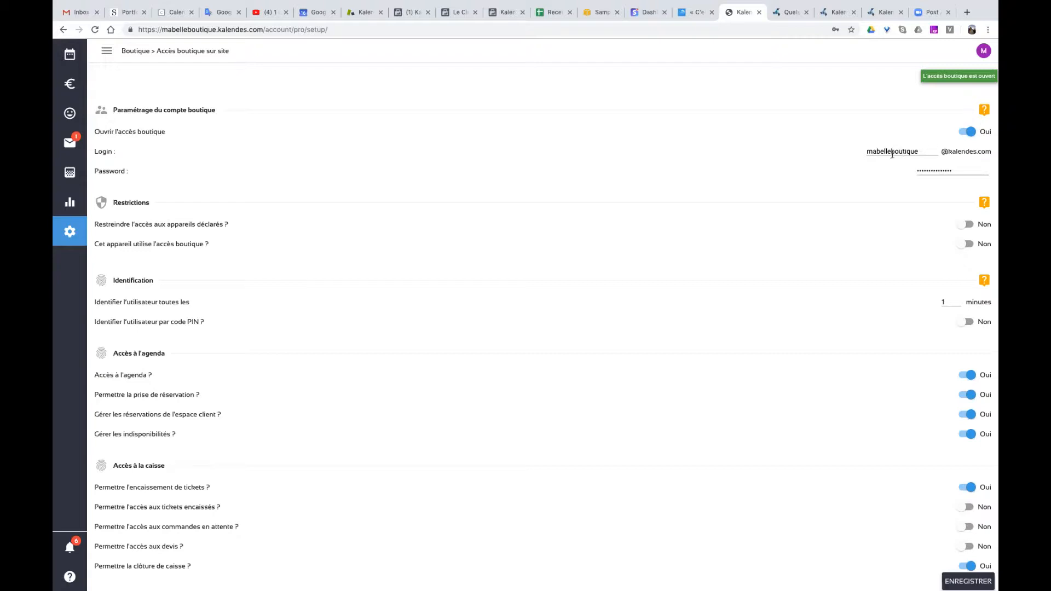
click(922, 152)
drag(990, 152, 925, 150)
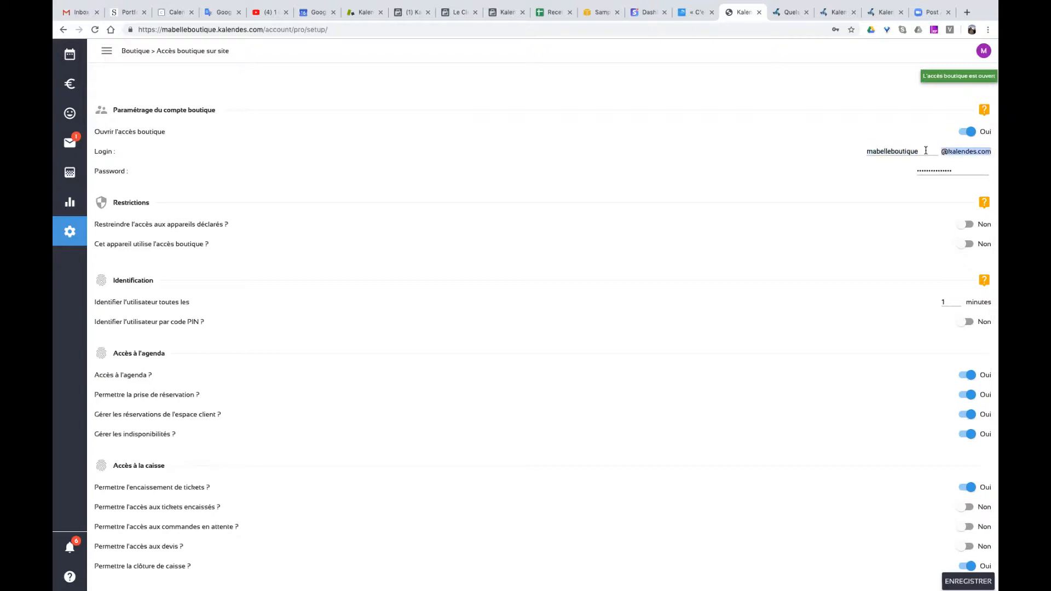
click(821, 182)
click(954, 170)
scroll(884, 400, down, 4)
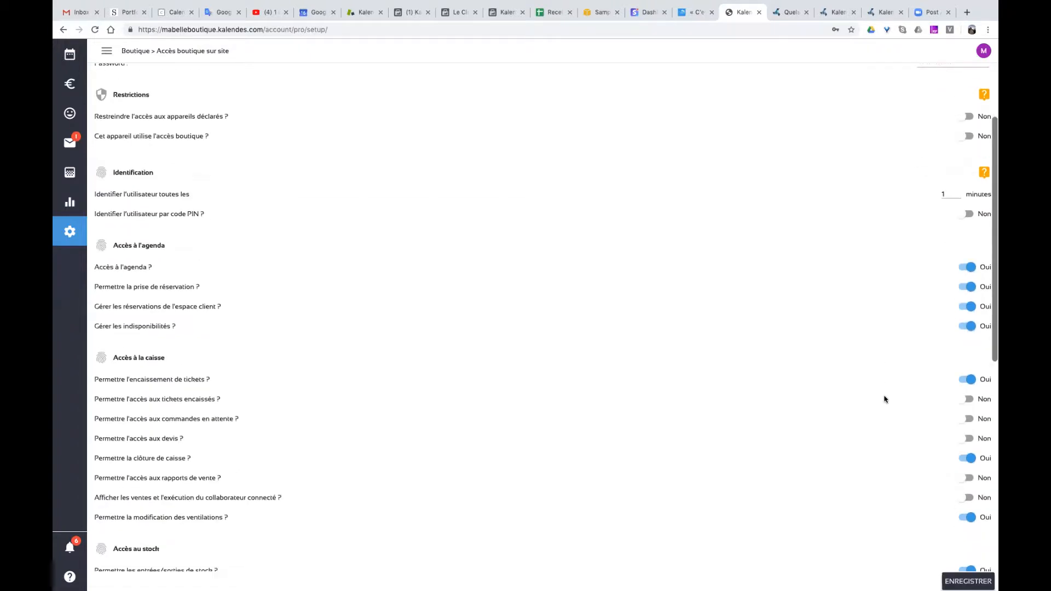
scroll(884, 399, down, 2)
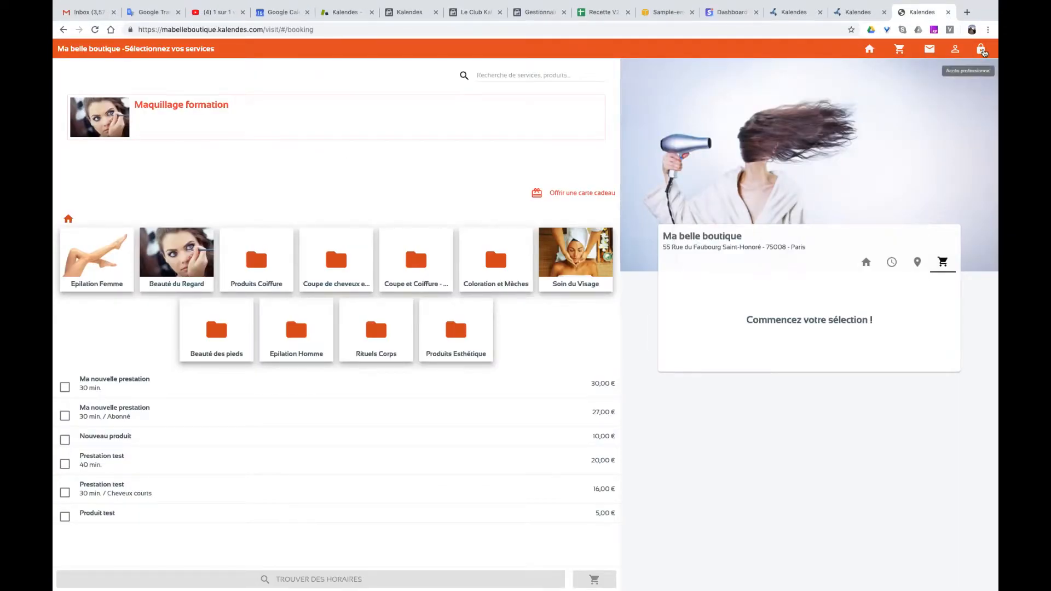
Sign in through the professional access with the shop account's e-mail and saved password
click(972, 50)
click(369, 283)
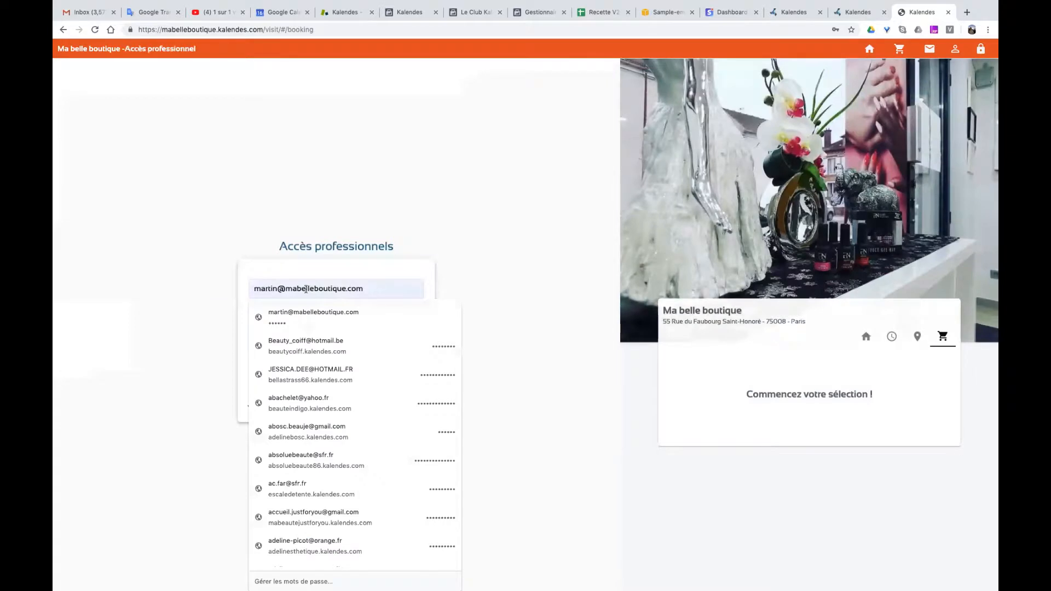
triple_click(250, 290)
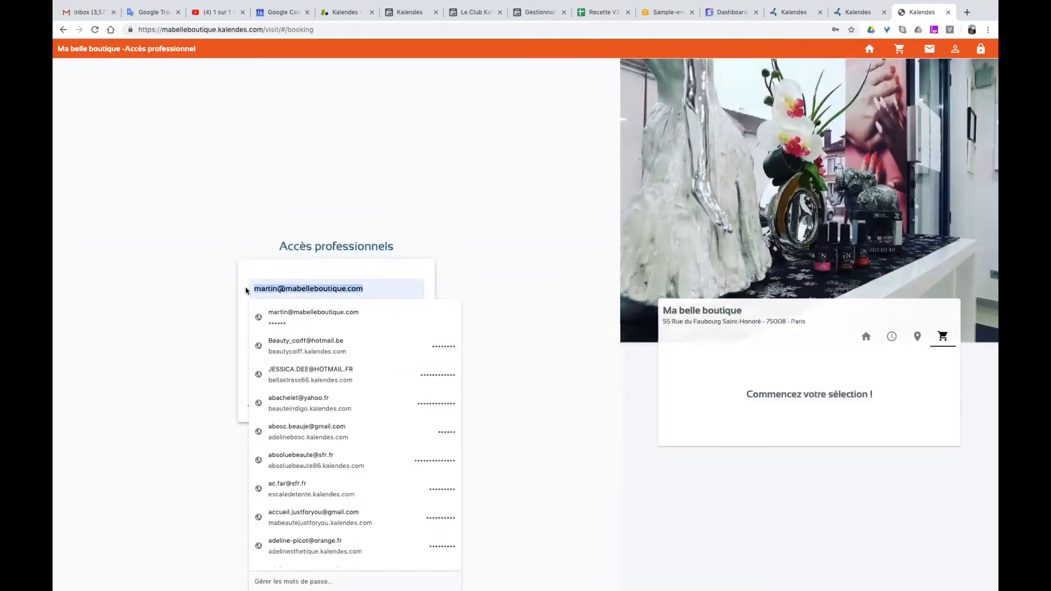
text(mabe)
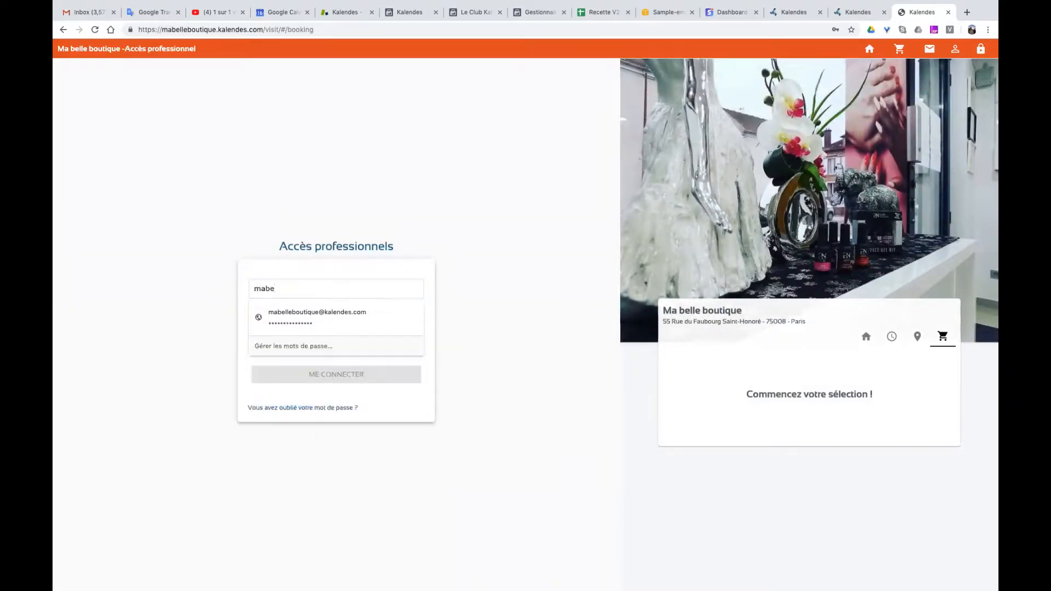
key(Down)
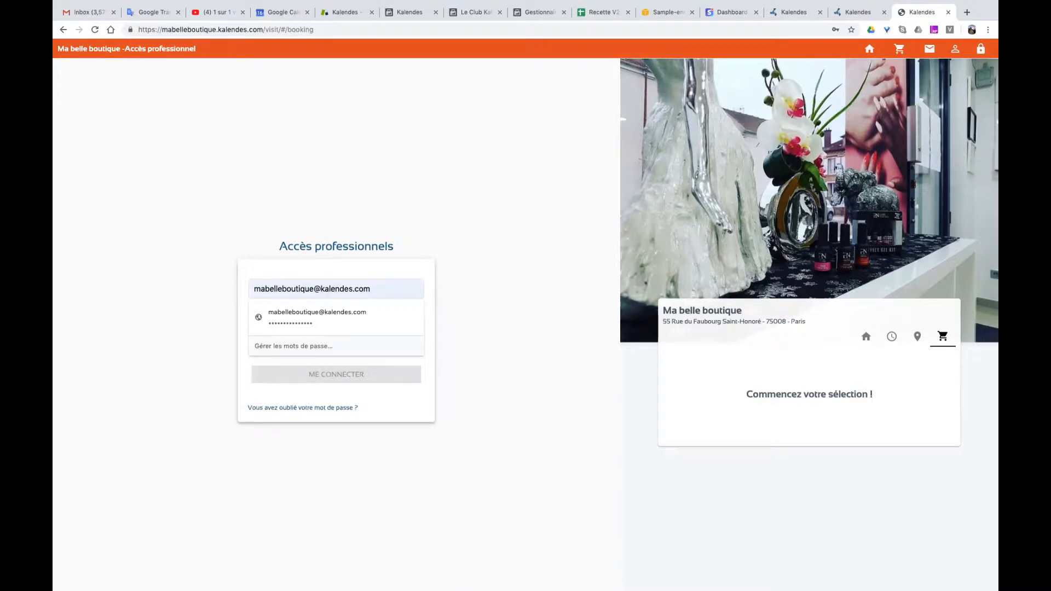
key(Return)
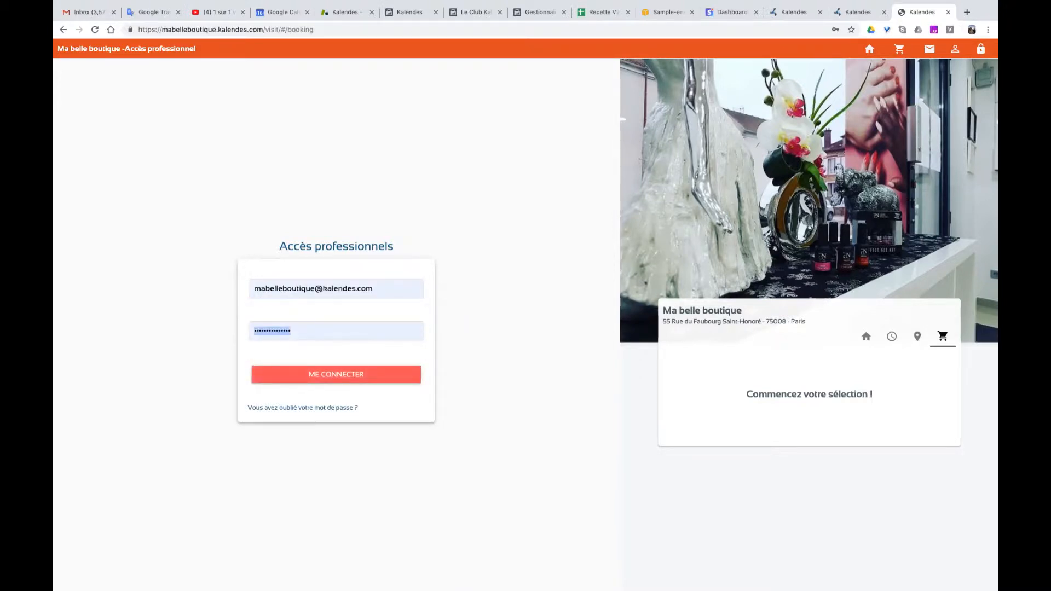
click(291, 383)
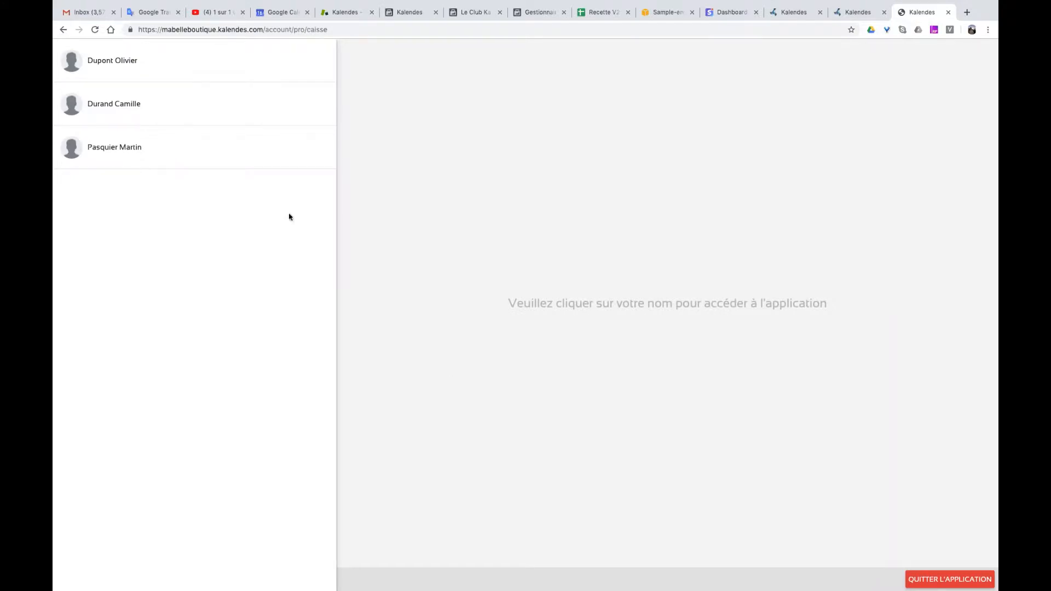
Enter the till as the first employee, add the 26,00 € Coupe barbe from Coupe Homme, and show its seller details
click(219, 63)
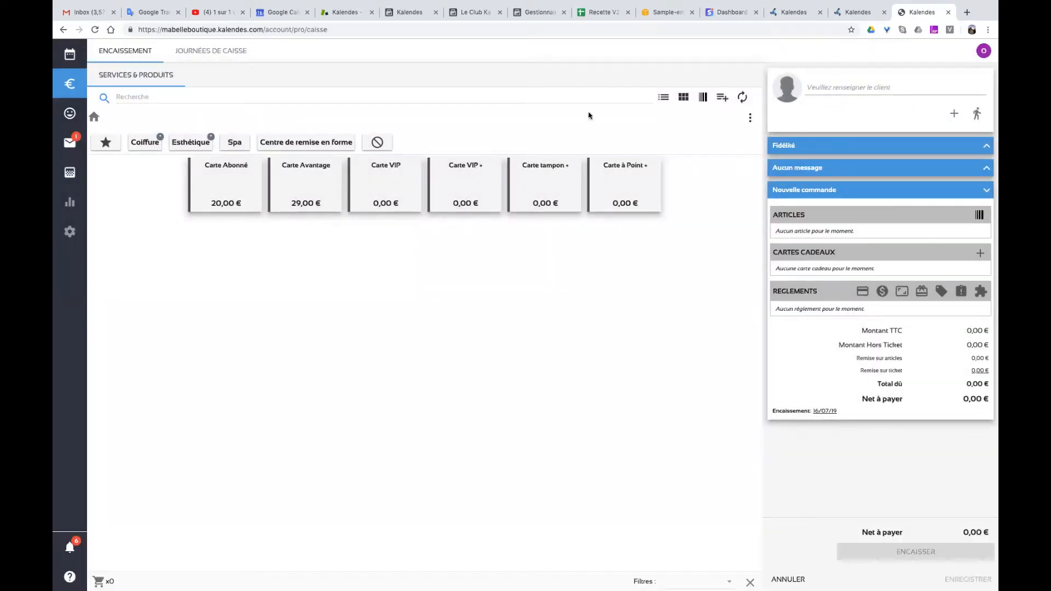
click(139, 145)
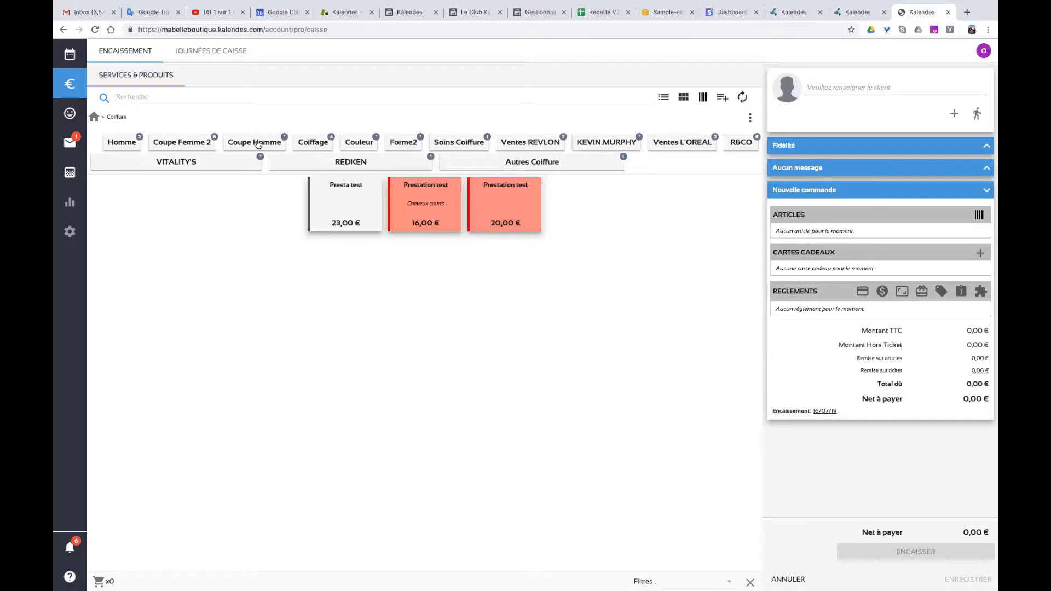
click(258, 144)
click(228, 176)
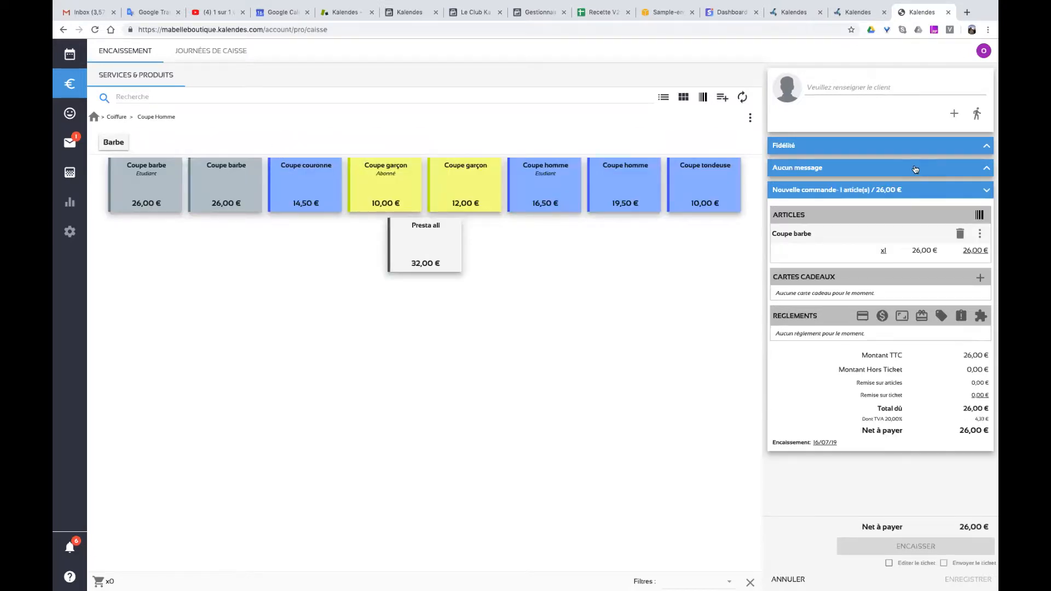
click(980, 236)
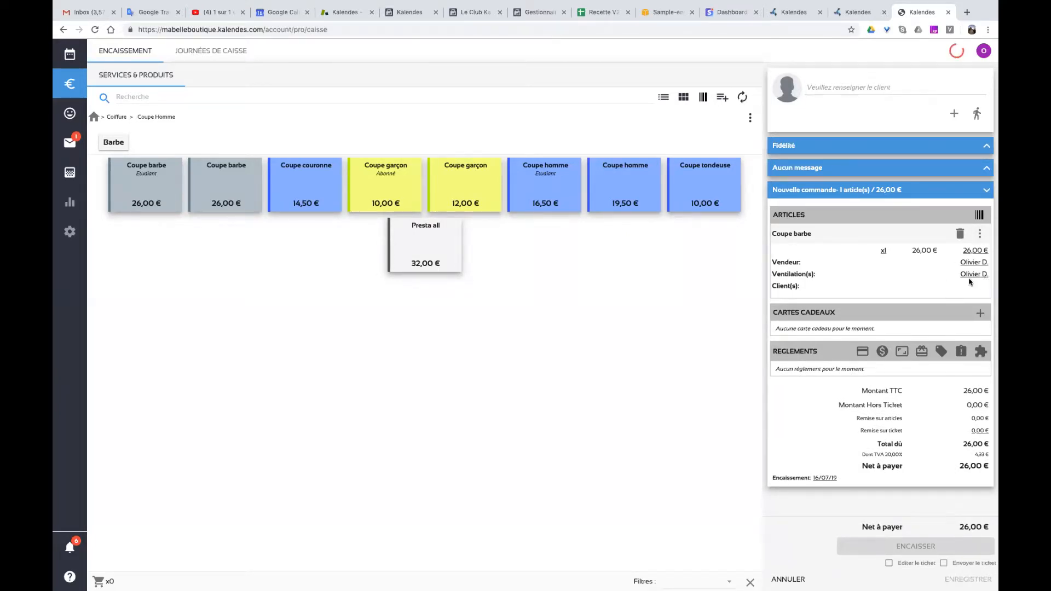
Disconnect the current employee and re-enter the till as the second employee in the list
click(978, 57)
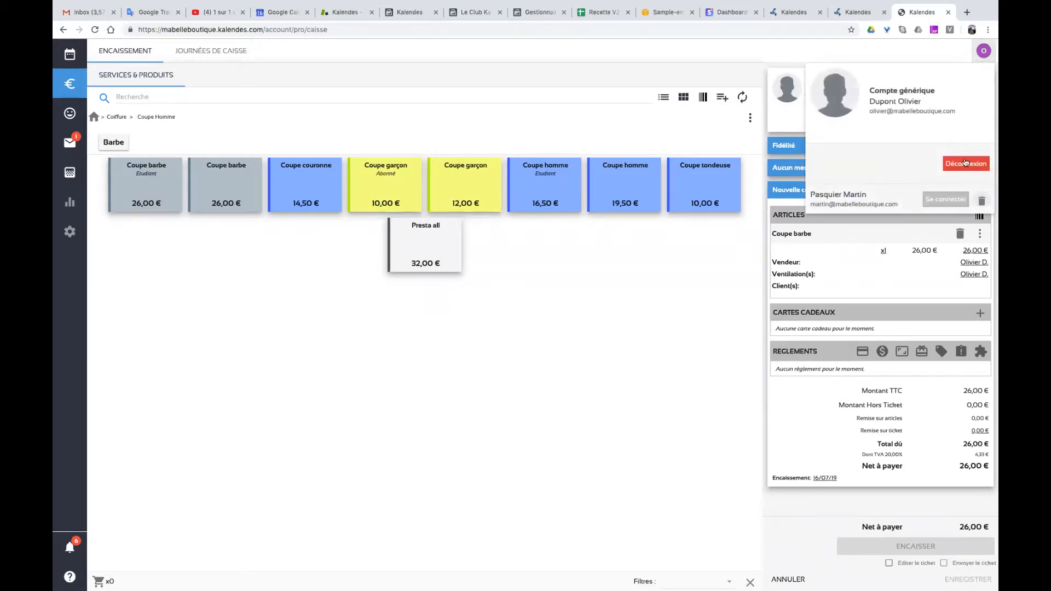
click(963, 164)
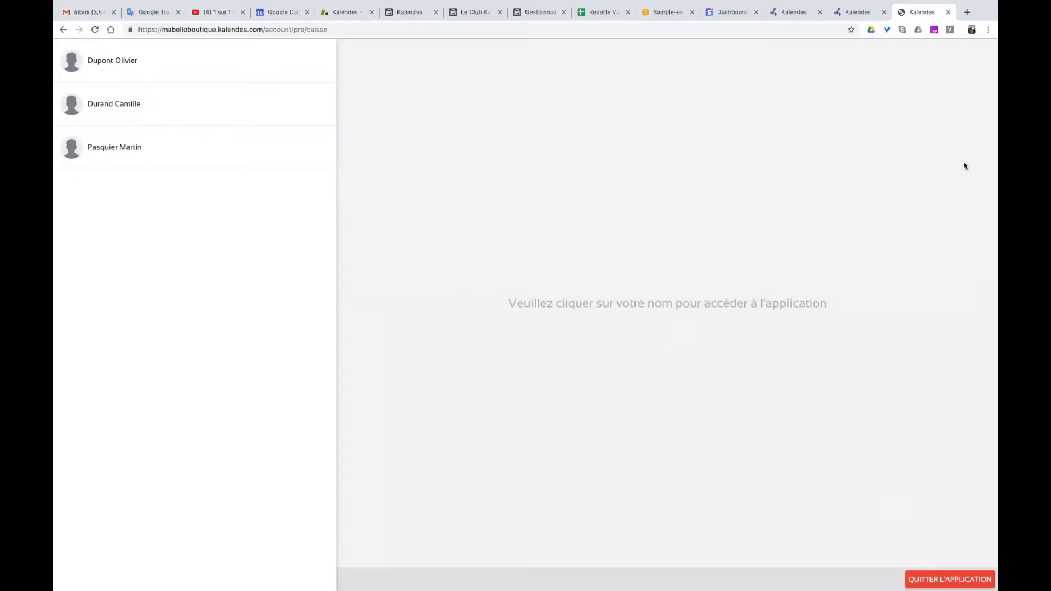
click(259, 89)
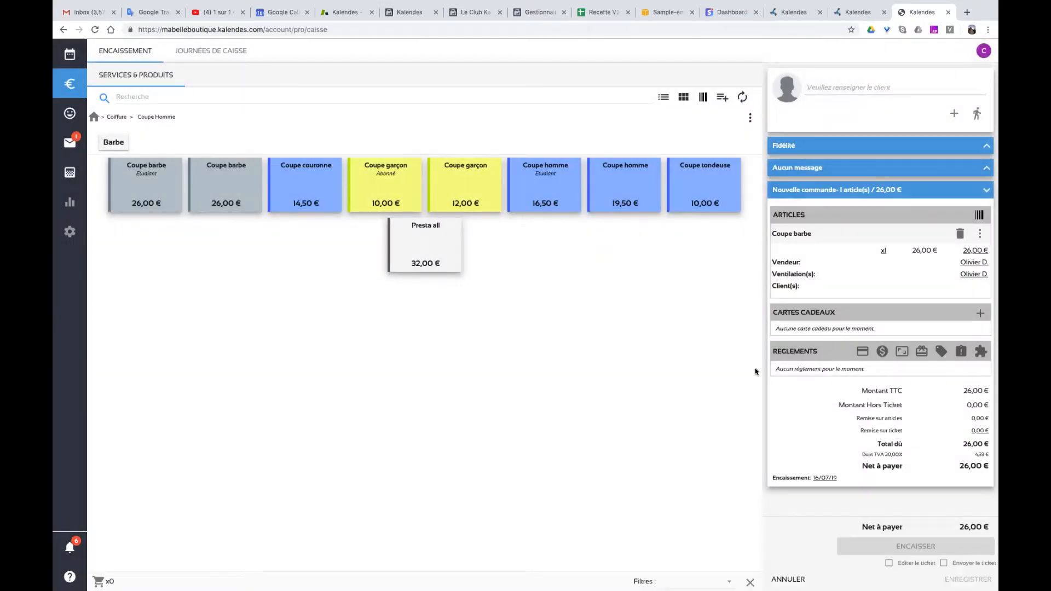
Replace the pending order with a new one containing the 12,00 € Coupe garçon and show its seller and allocation details
click(783, 578)
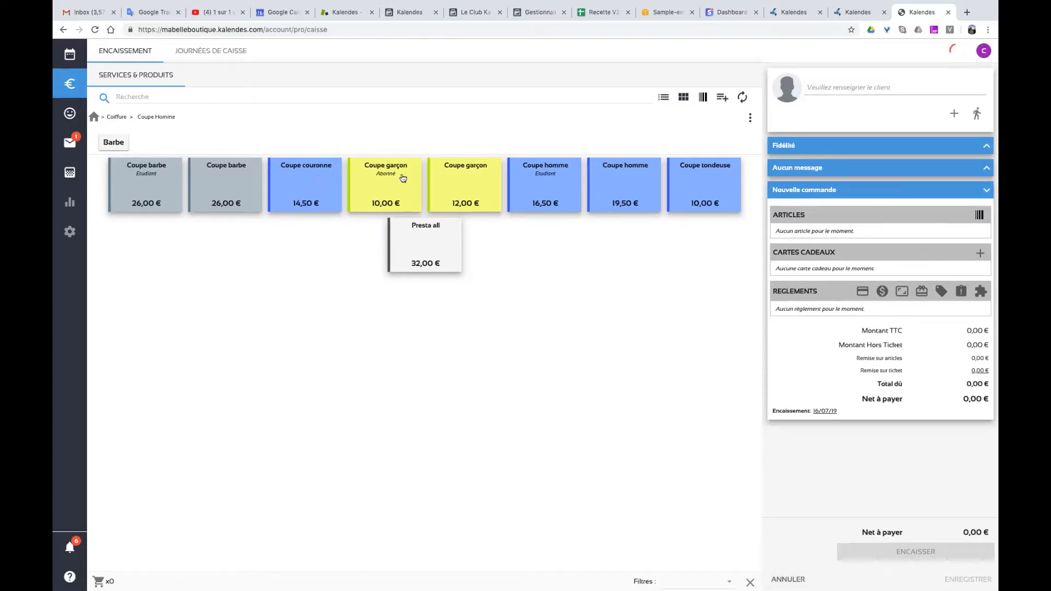
click(471, 186)
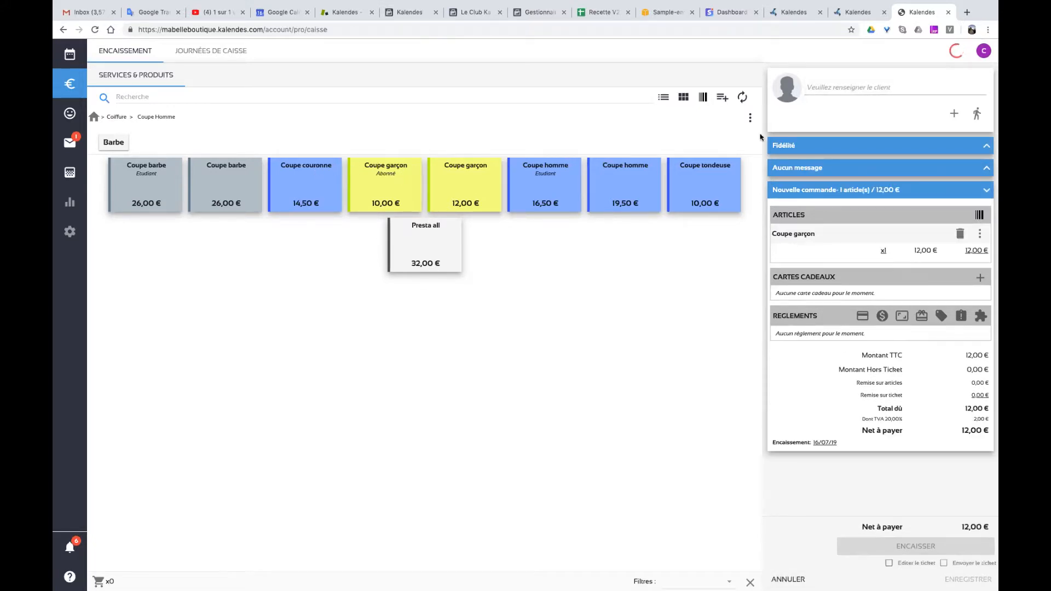
click(980, 234)
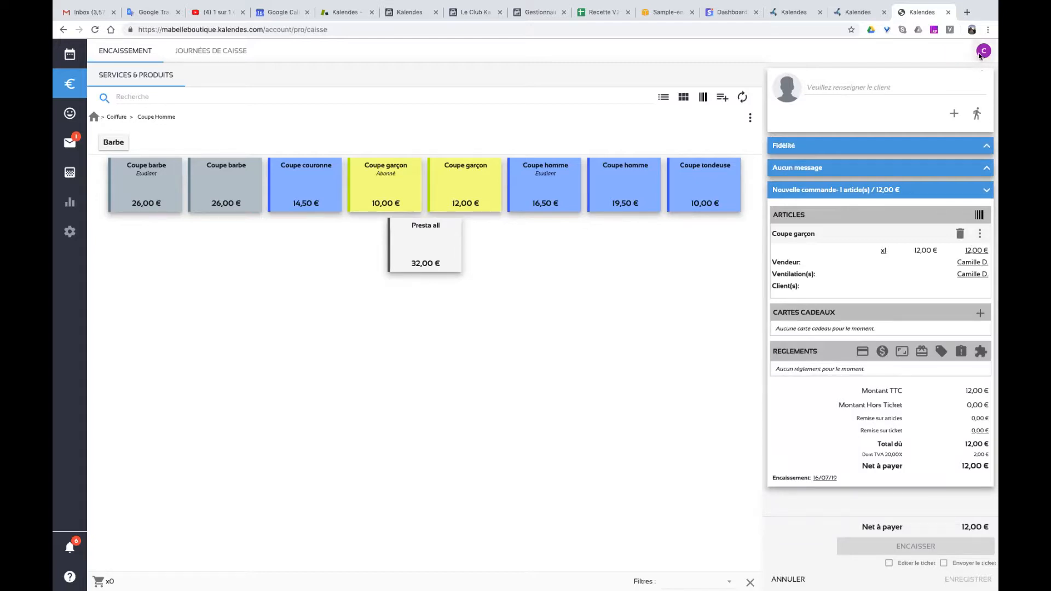
Disconnect the employee, quit the shared shop session and return to the professional access
click(984, 50)
click(960, 167)
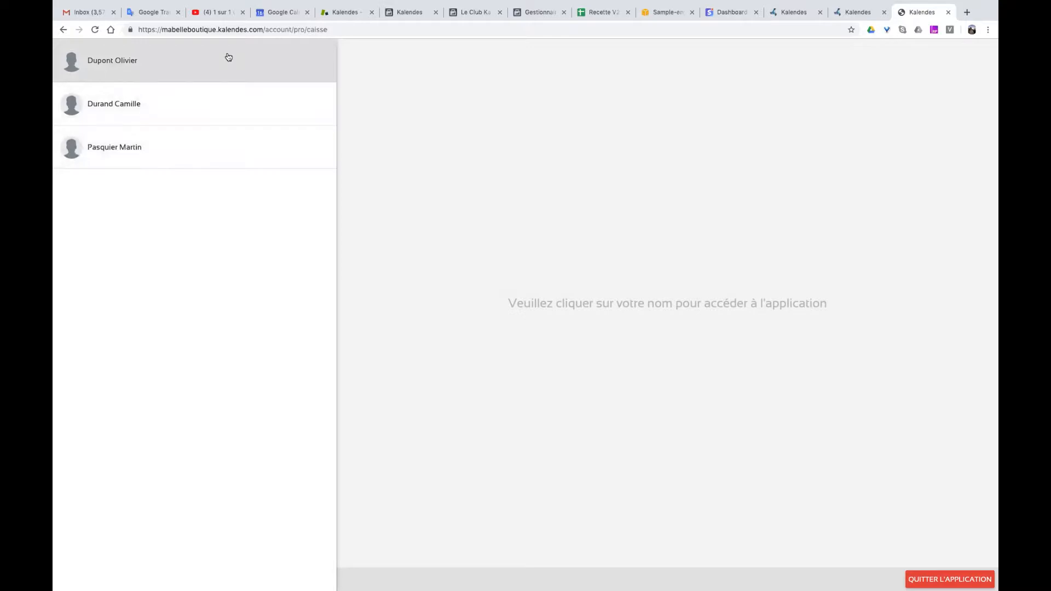
click(951, 582)
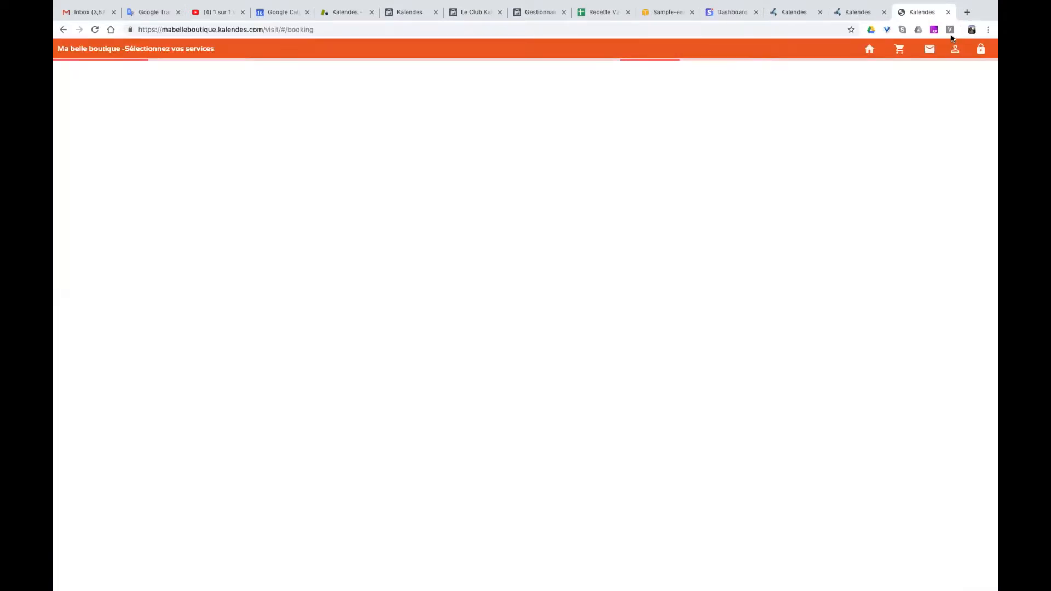
click(980, 50)
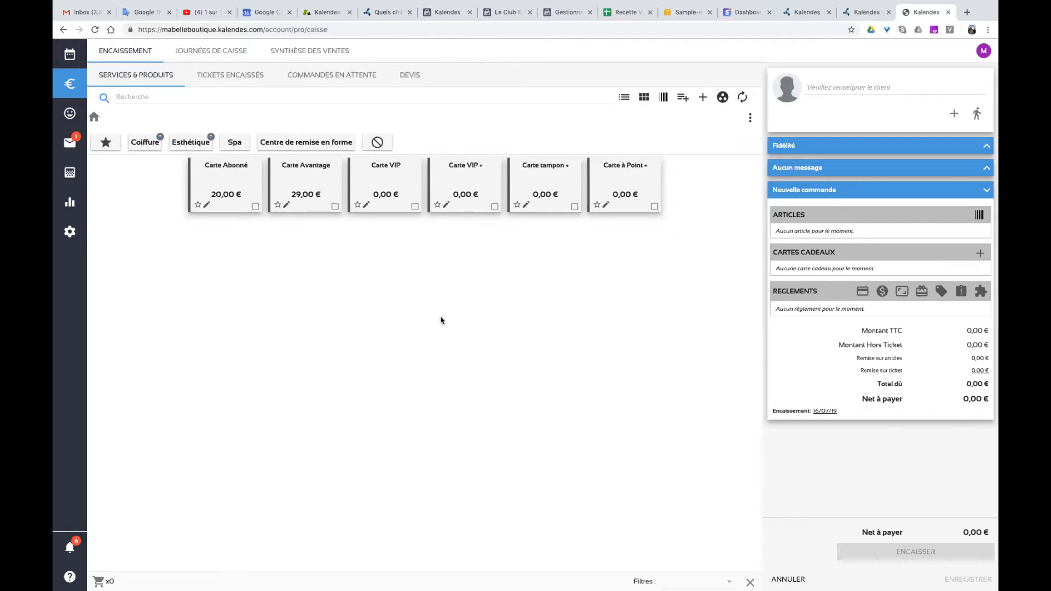
Display the closed till period from 01/07/2019 10:23 to 02/07/2019 10:36 in the till days
click(221, 52)
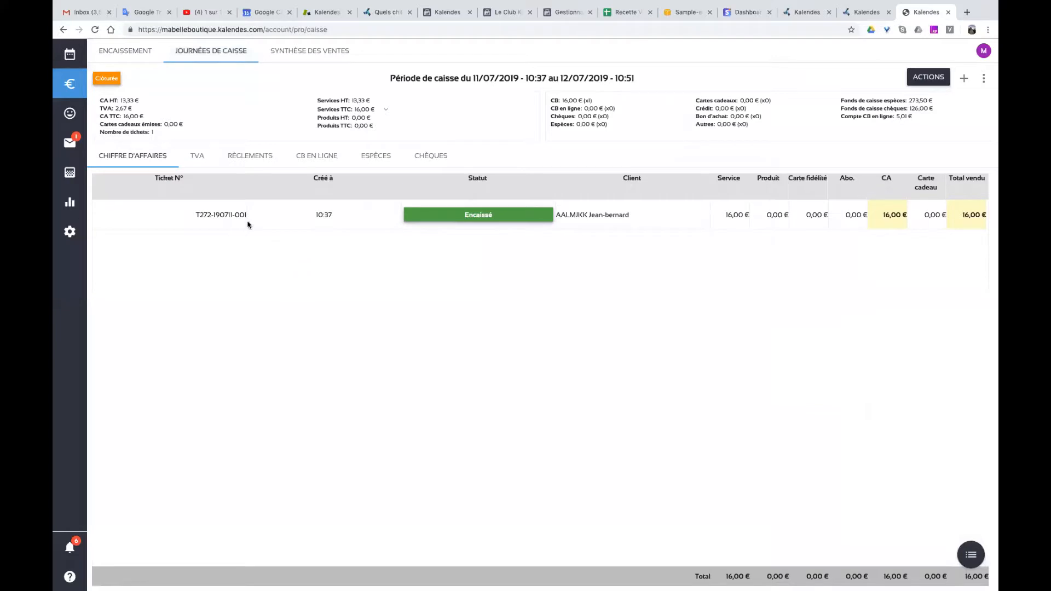
click(969, 556)
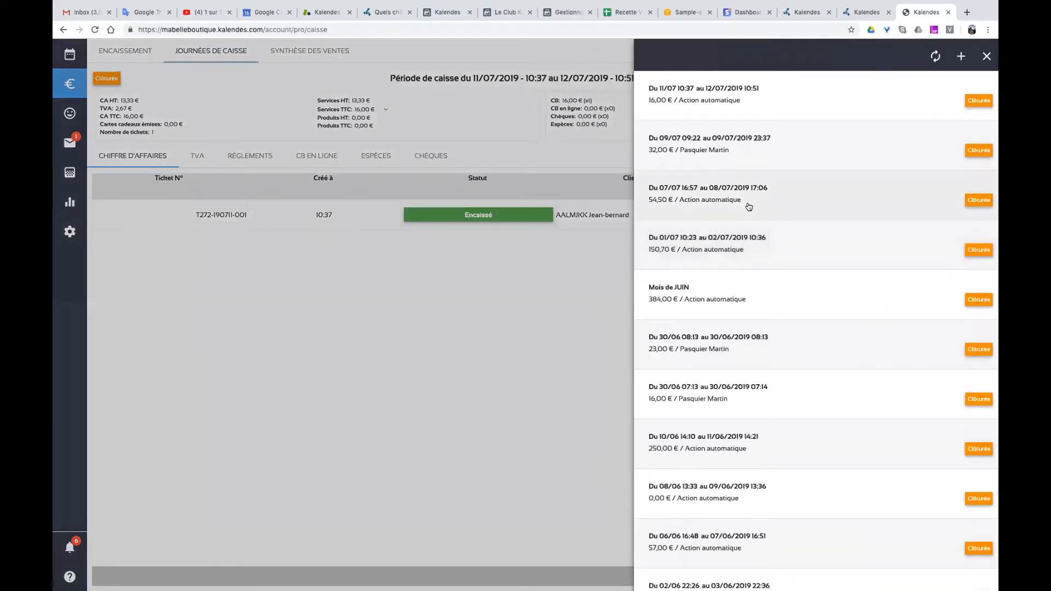
click(736, 246)
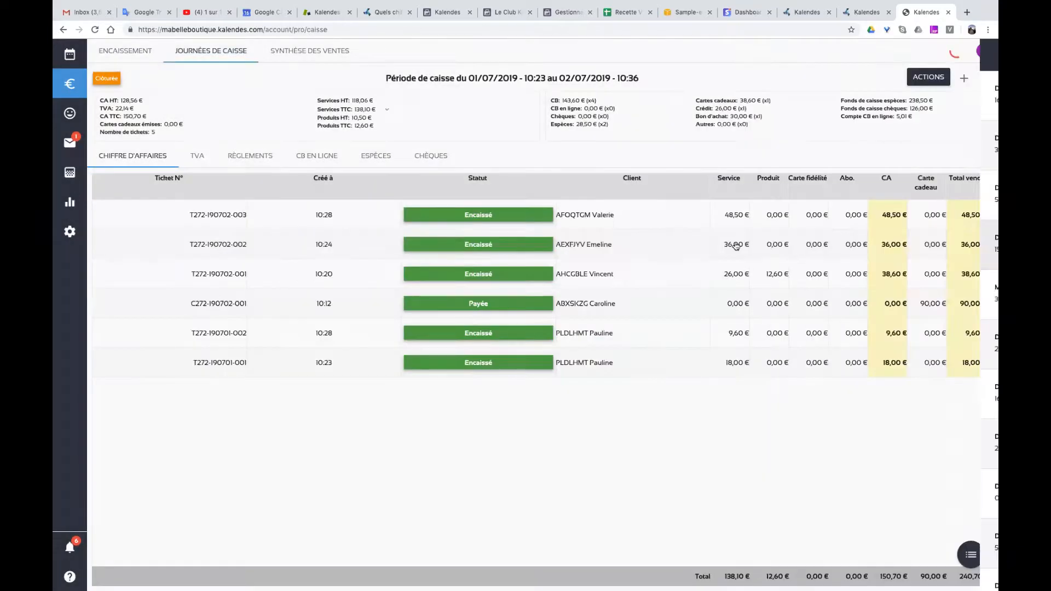
Open the period's 48,50 € ticket, show the seller details of Coupe + coiffage, and view the list for changing its seller
click(212, 222)
click(769, 574)
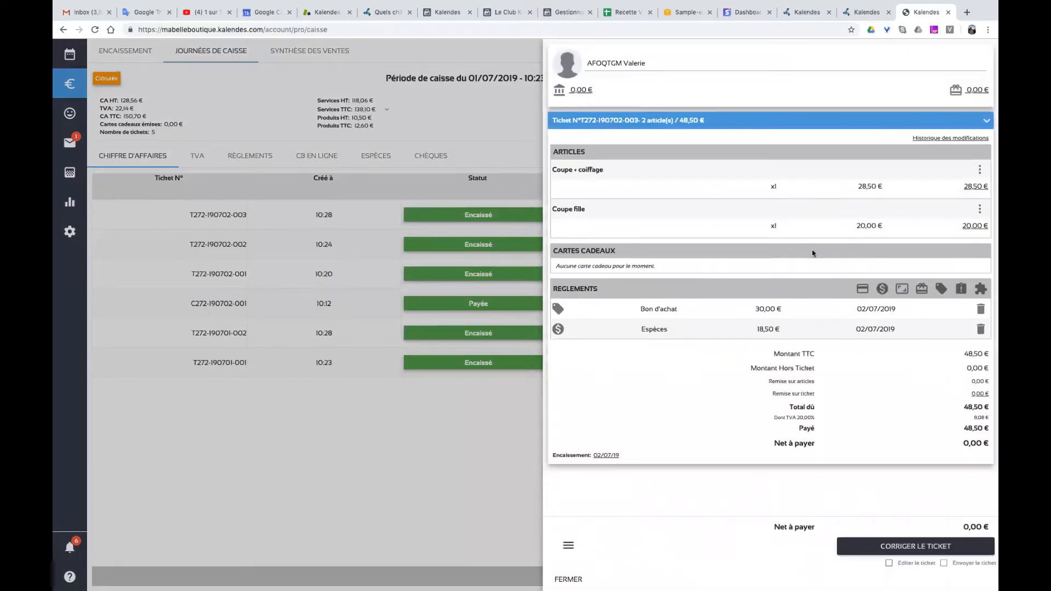
click(978, 174)
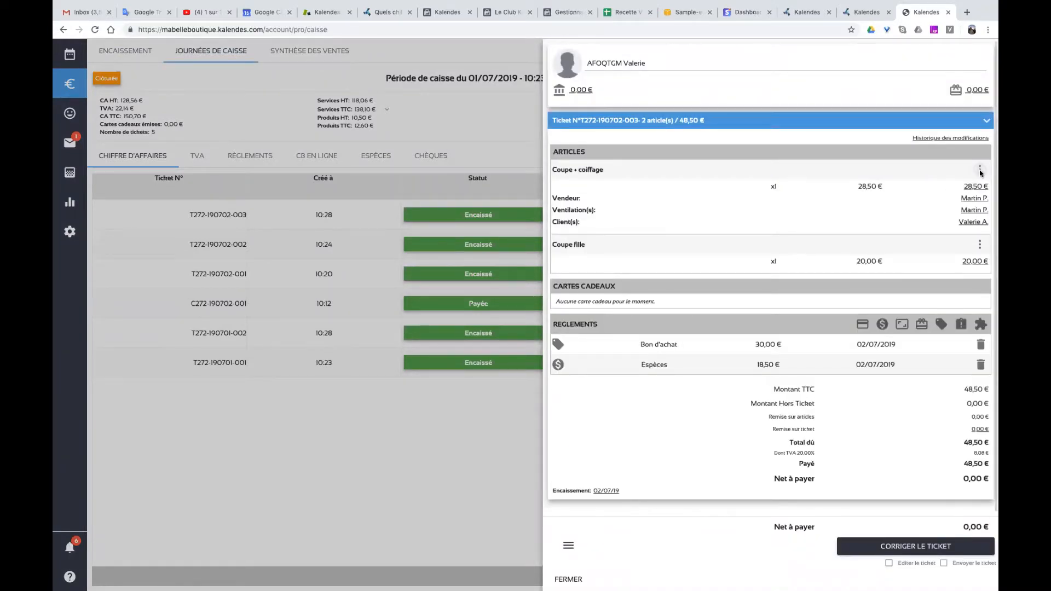
click(972, 199)
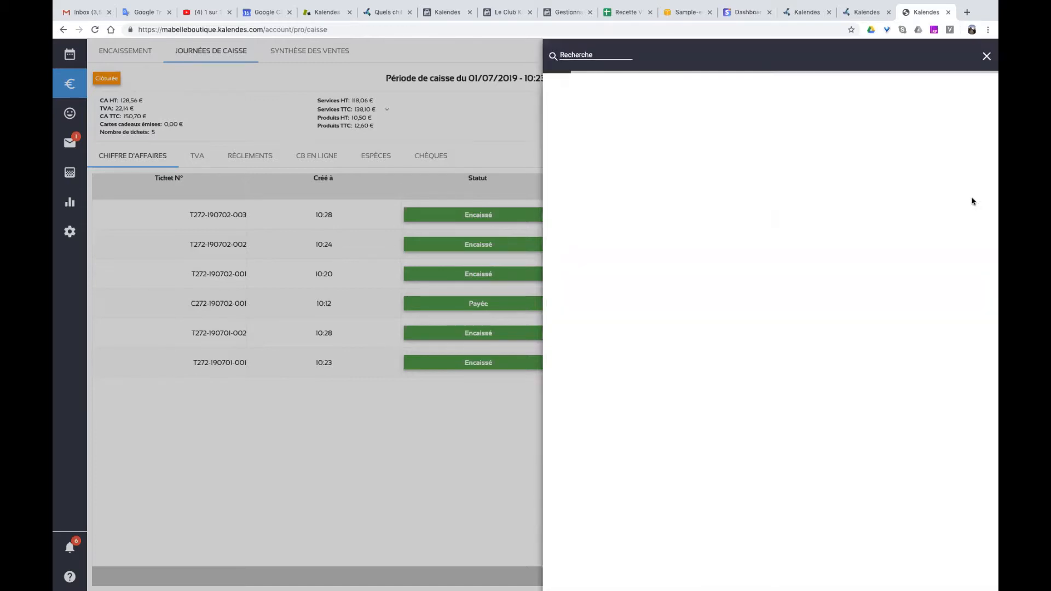
click(986, 56)
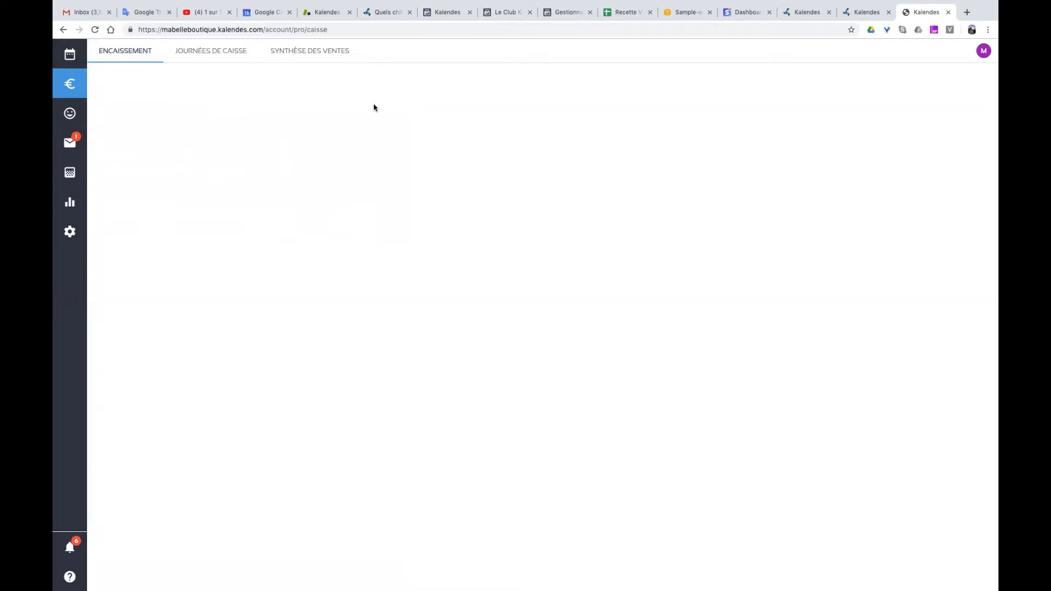
Add the 26,00 € Coupe barbe from Coiffure > Coupe Homme, check the connected employee's account summary, and show the article's seller and allocation details
click(144, 143)
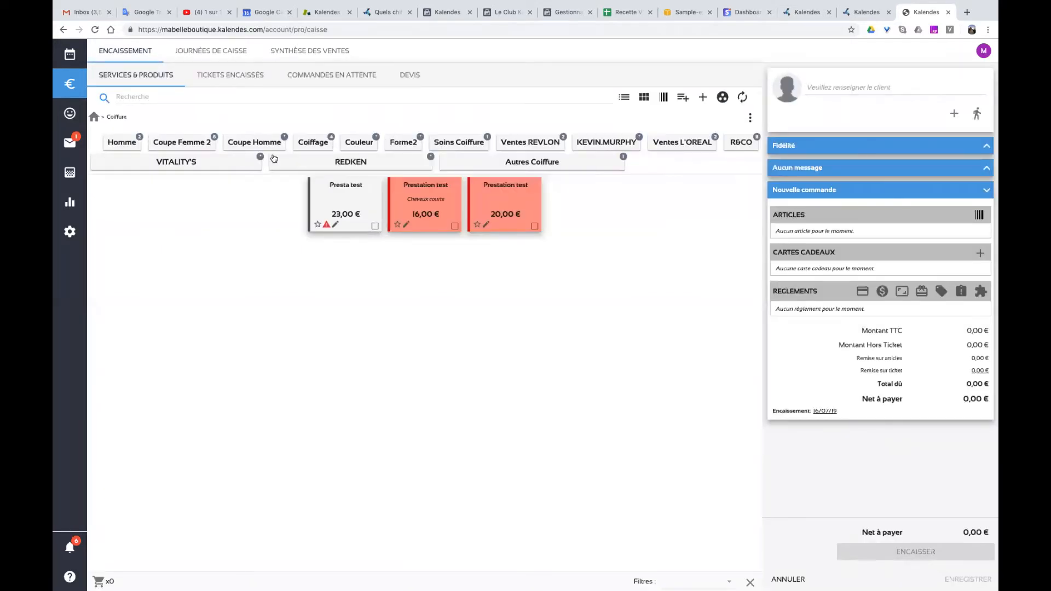
click(269, 143)
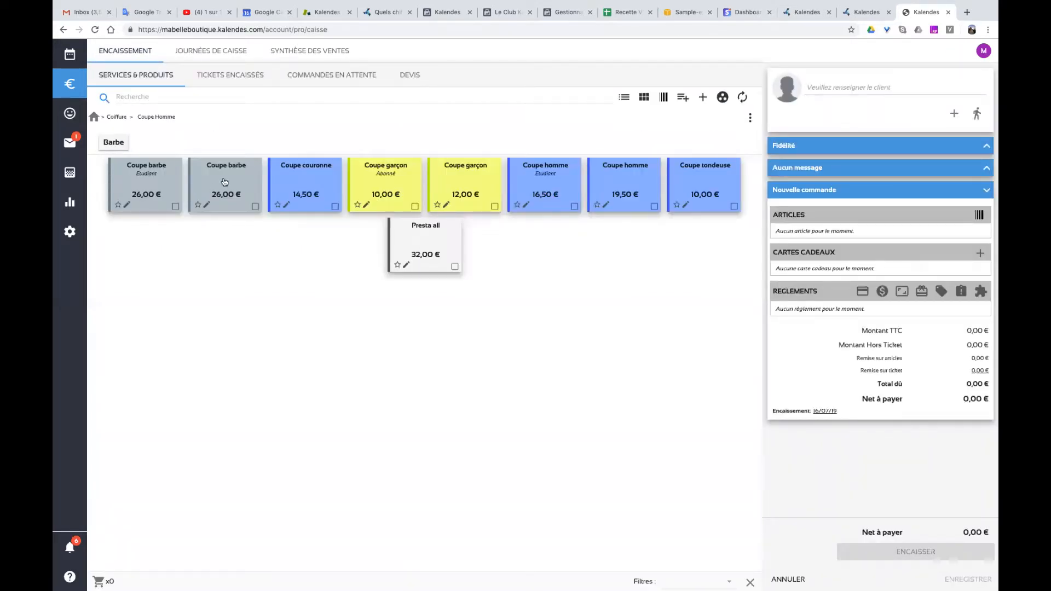
click(223, 177)
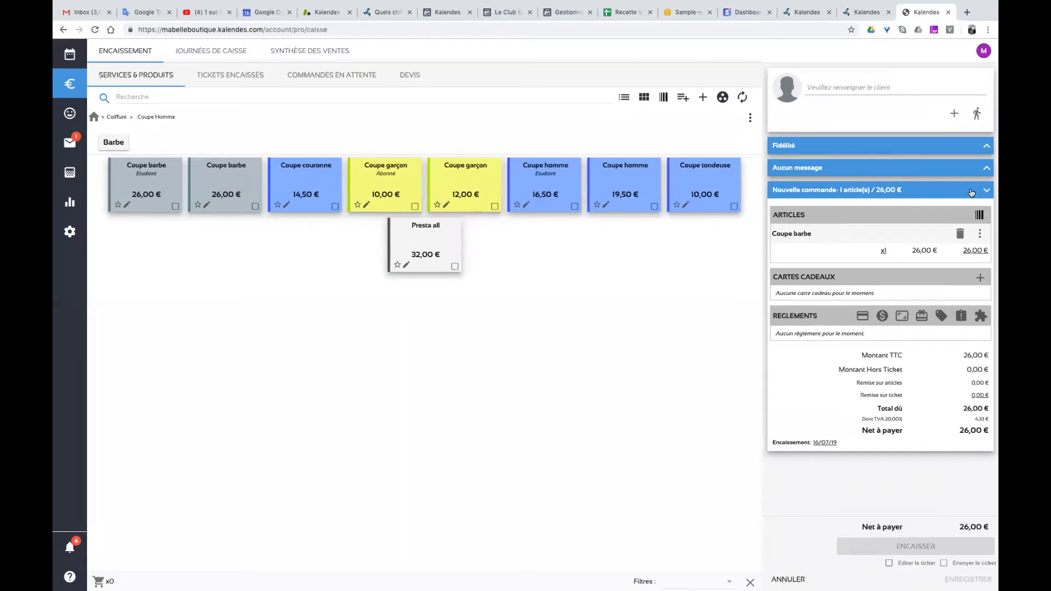
click(982, 59)
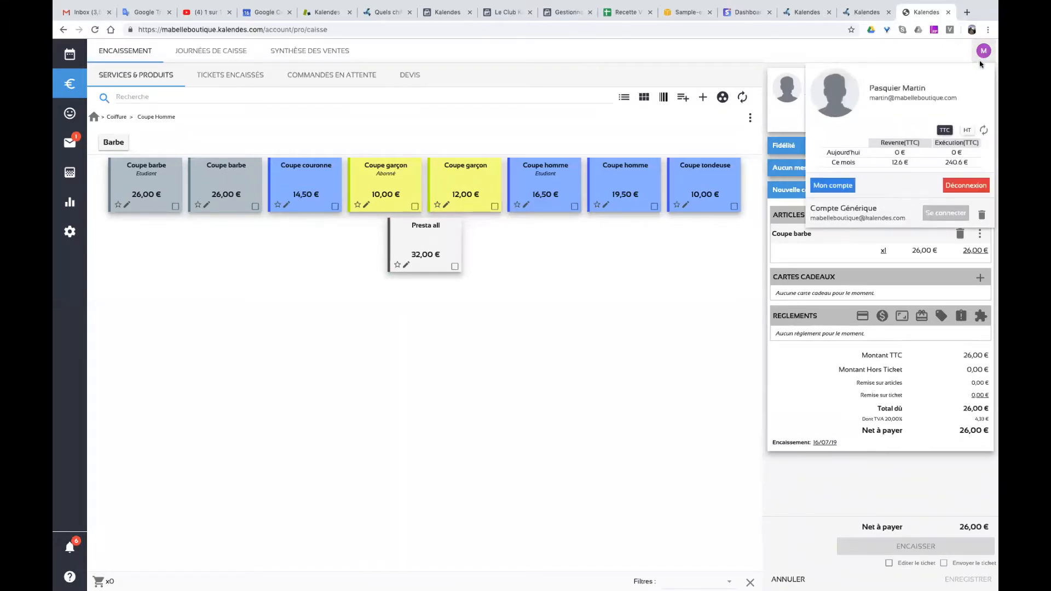
click(979, 234)
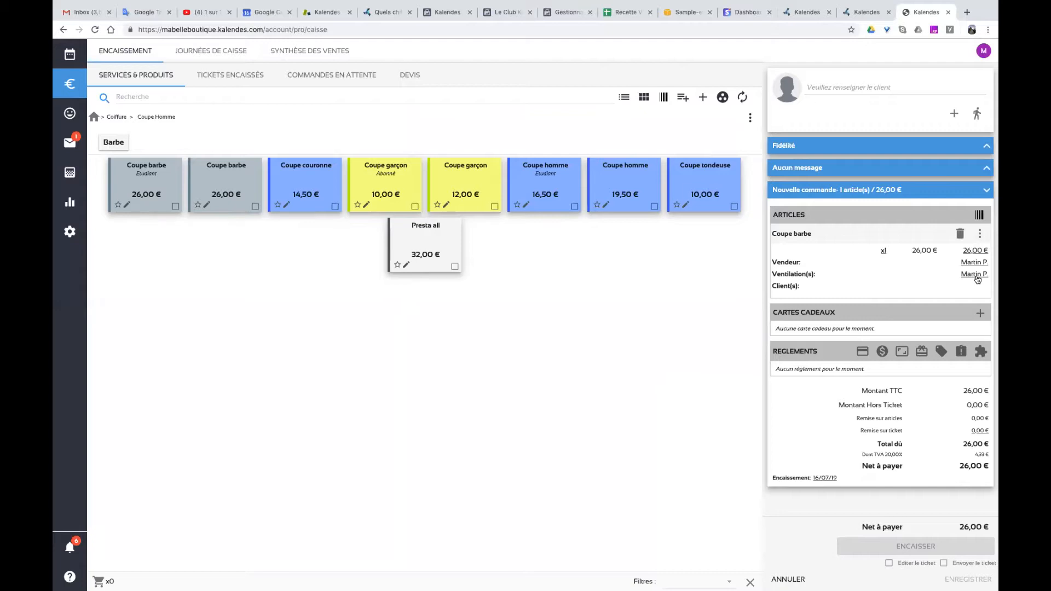
Reassign the Coupe barbe's allocation for the coupe homme task to the third collaborator in the list
click(977, 279)
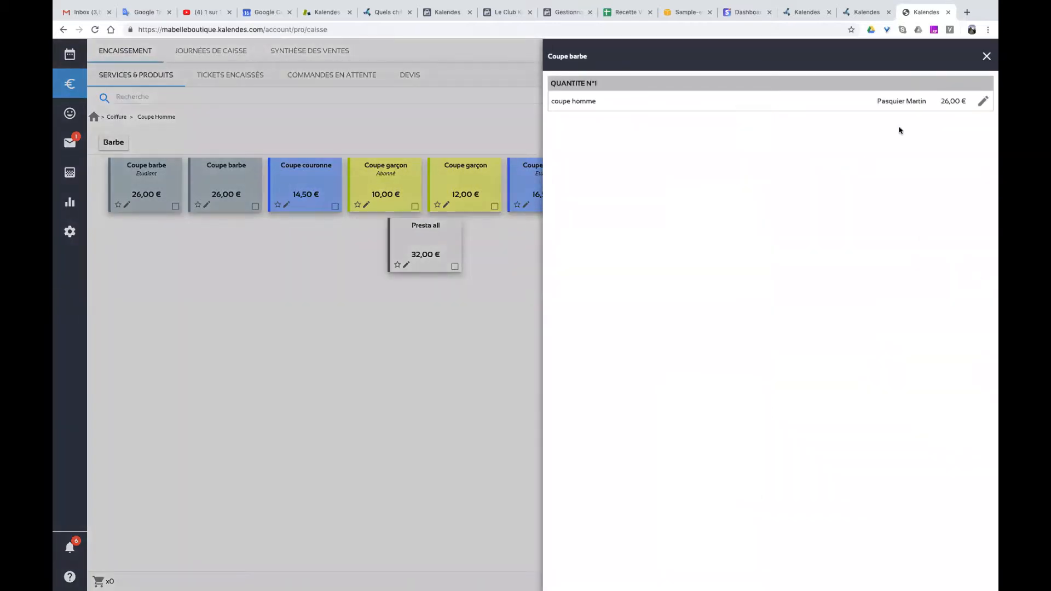
click(985, 100)
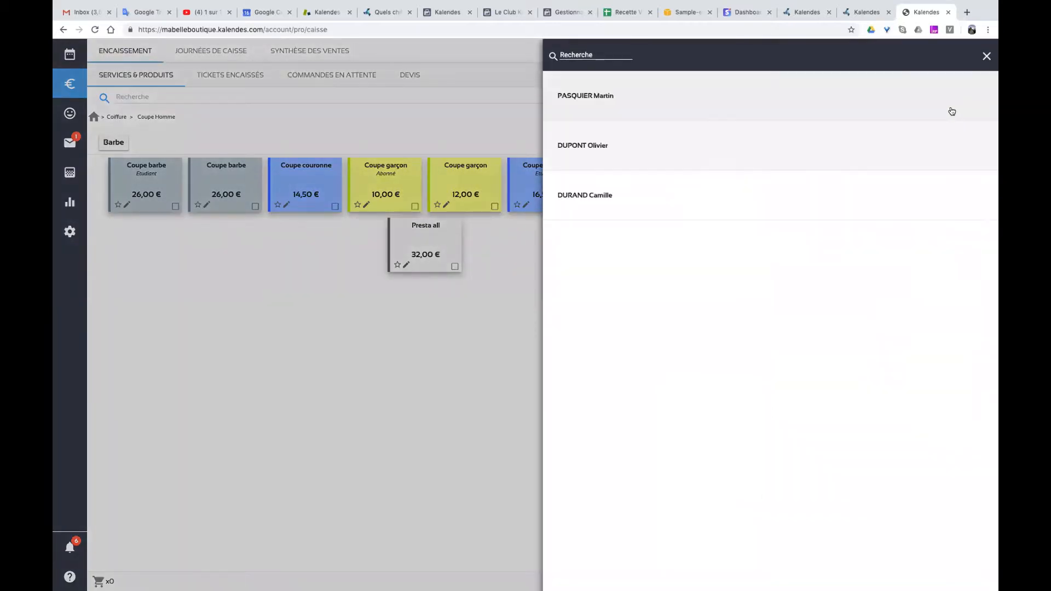
click(771, 207)
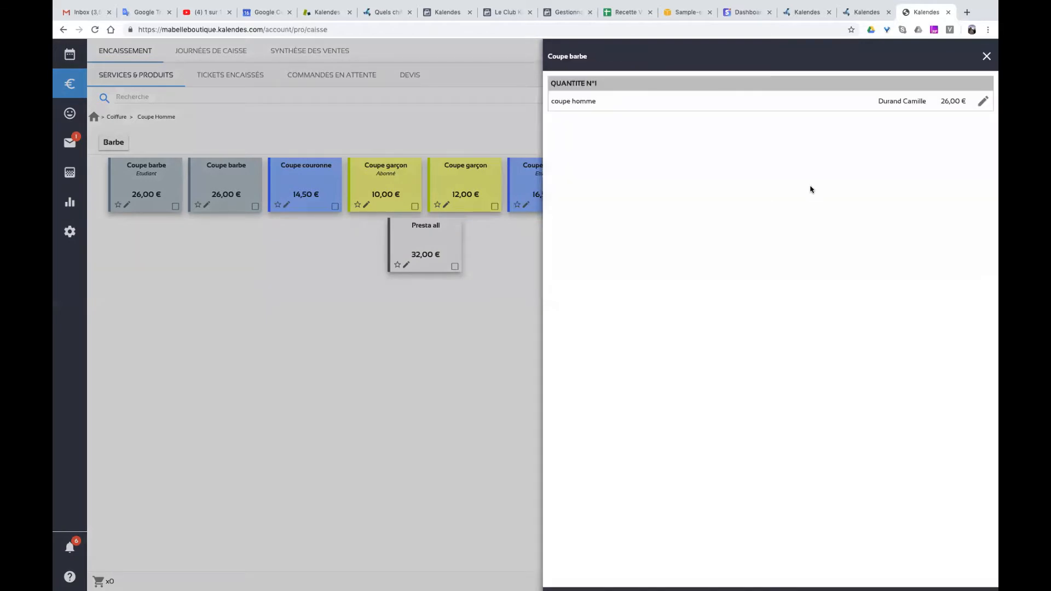
click(989, 63)
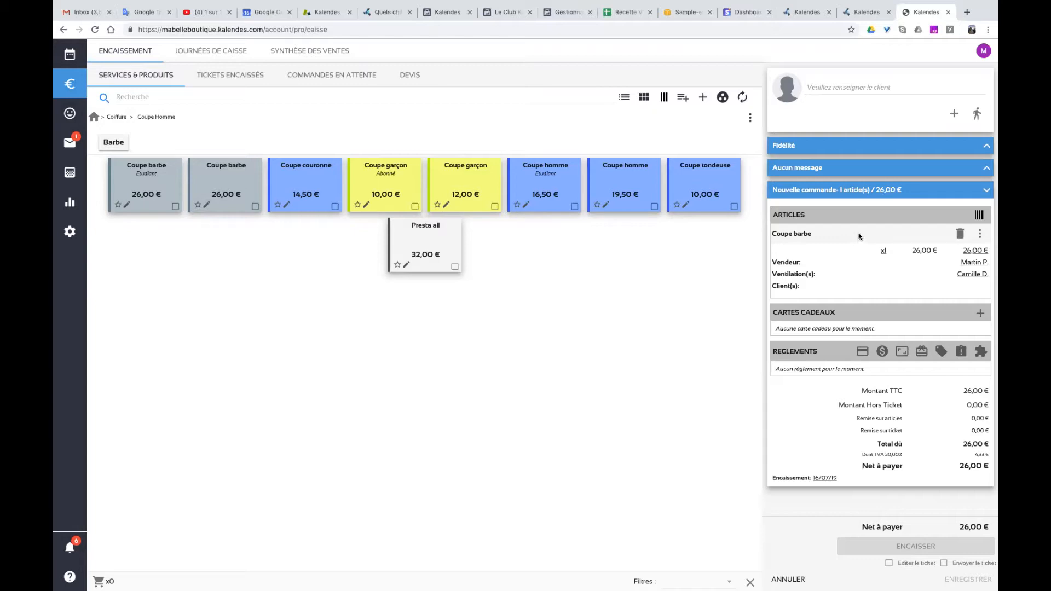
Edit the 19,50 € Coupe homme service so its executing collaborator no longer receives the full revenue, and open its allocation by collaborator
click(605, 204)
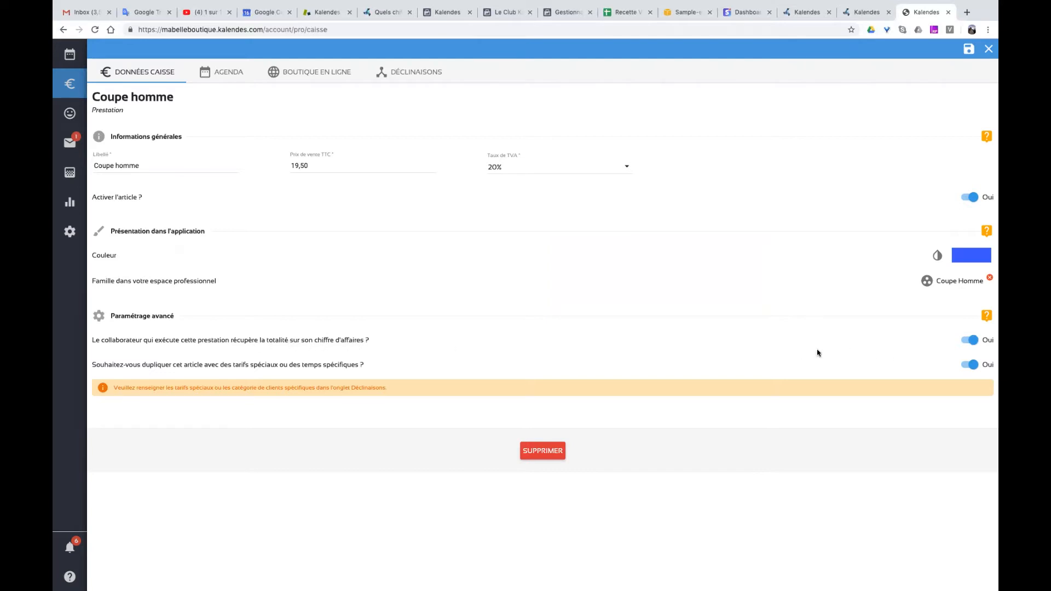
click(968, 340)
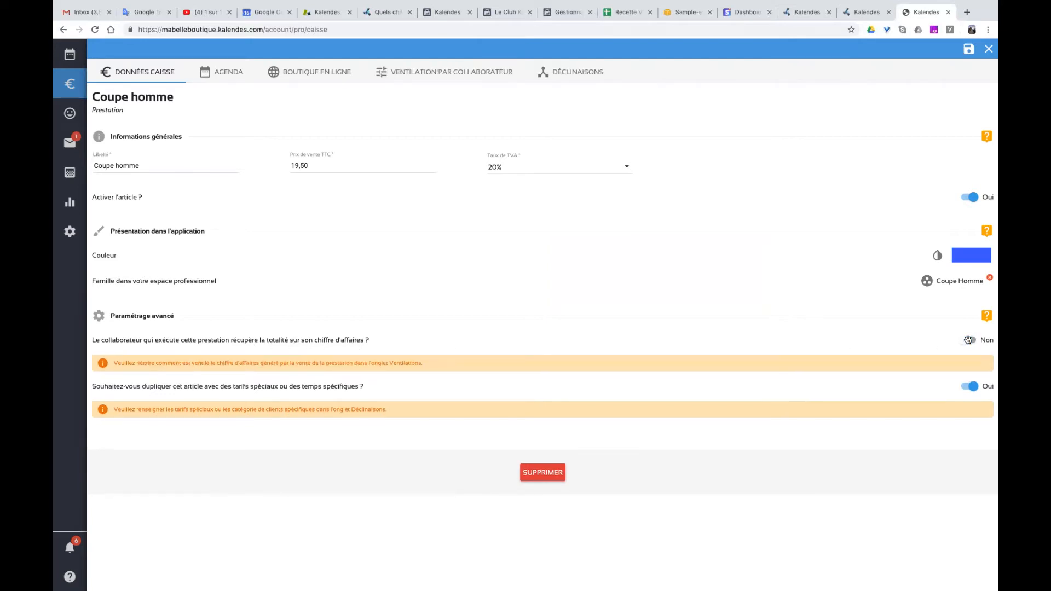
click(420, 78)
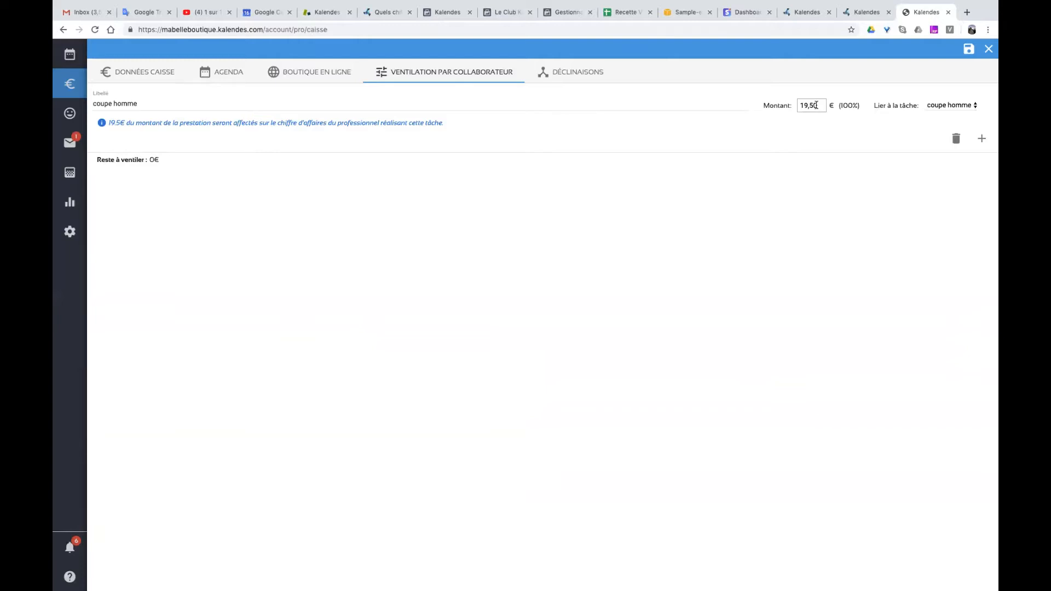
Rename the existing allocation line as shampoing and set its amount to 4,00 €
click(132, 104)
key(ctrl+a)
text(shamlpo)
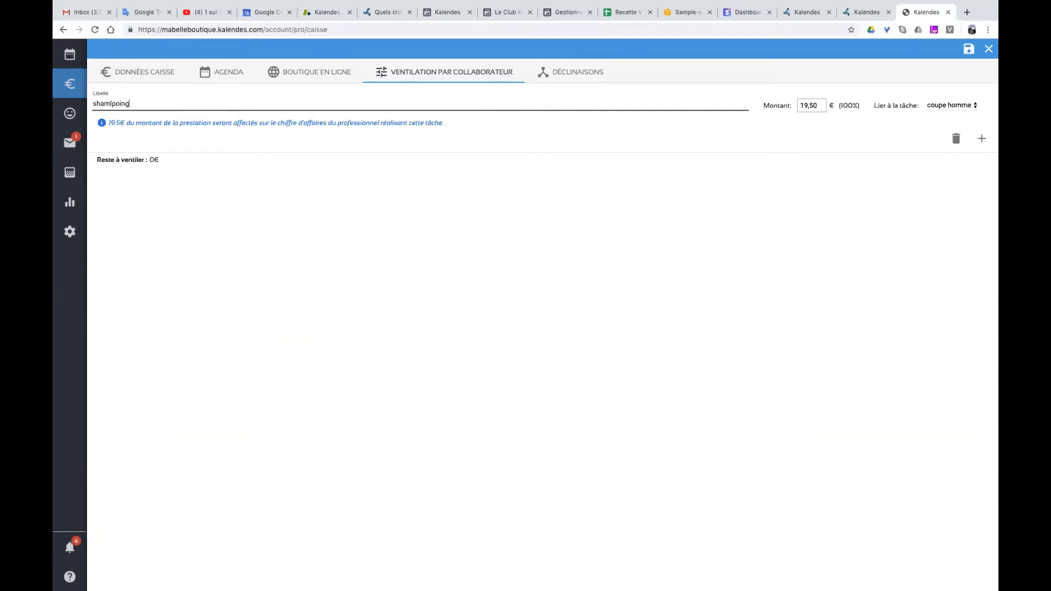
click(111, 101)
key(BackSpace)
click(788, 108)
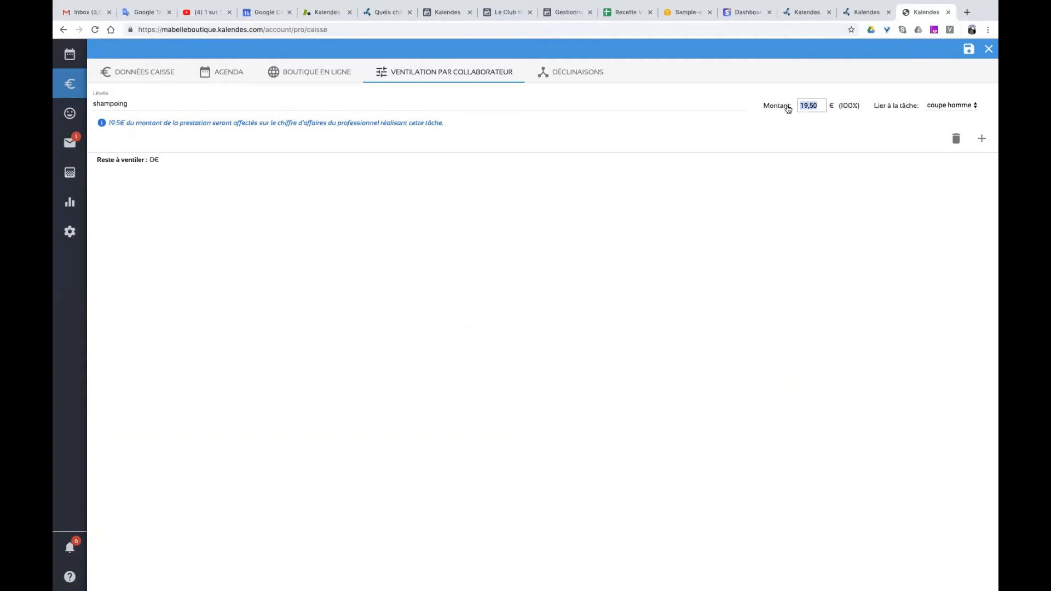
text(0,04000)
key(BackSpace)
Add a second allocation line named coupe for 15,50 €, link it to the coupe homme task, and save the service
click(981, 138)
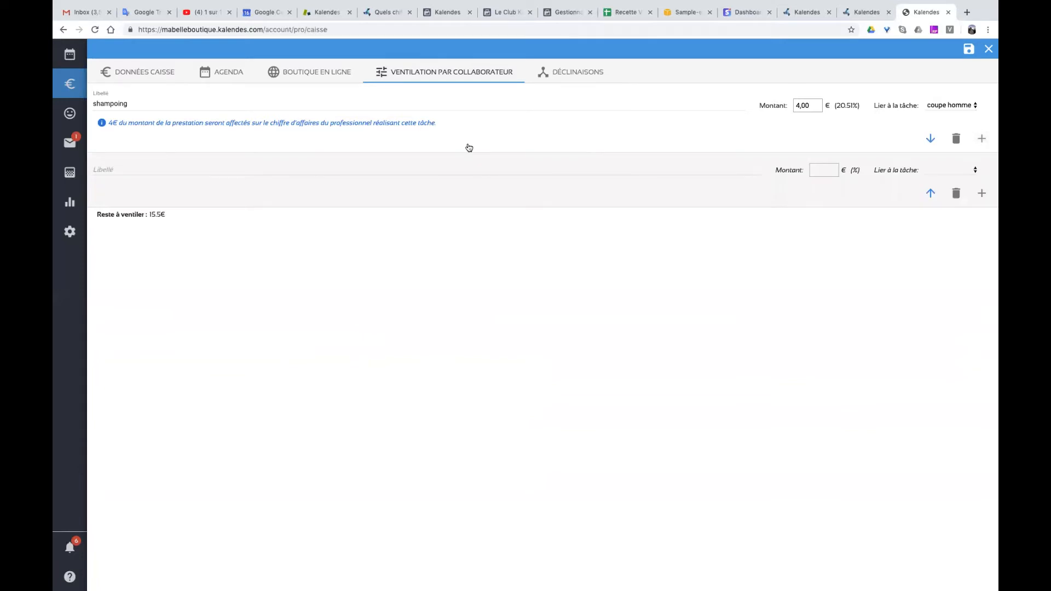
click(178, 171)
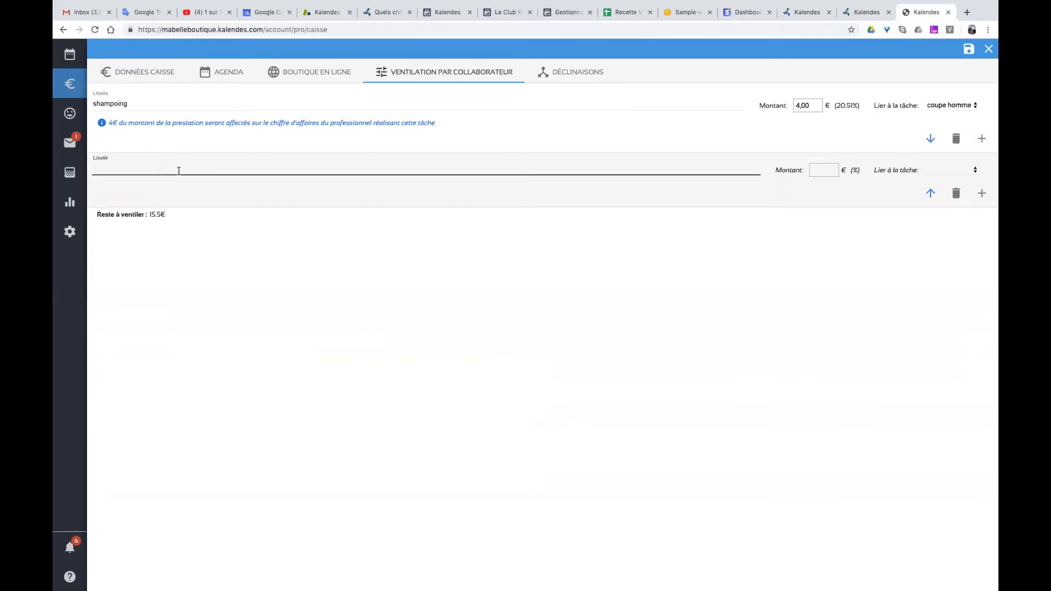
click(827, 169)
text(0,15)
text(50)
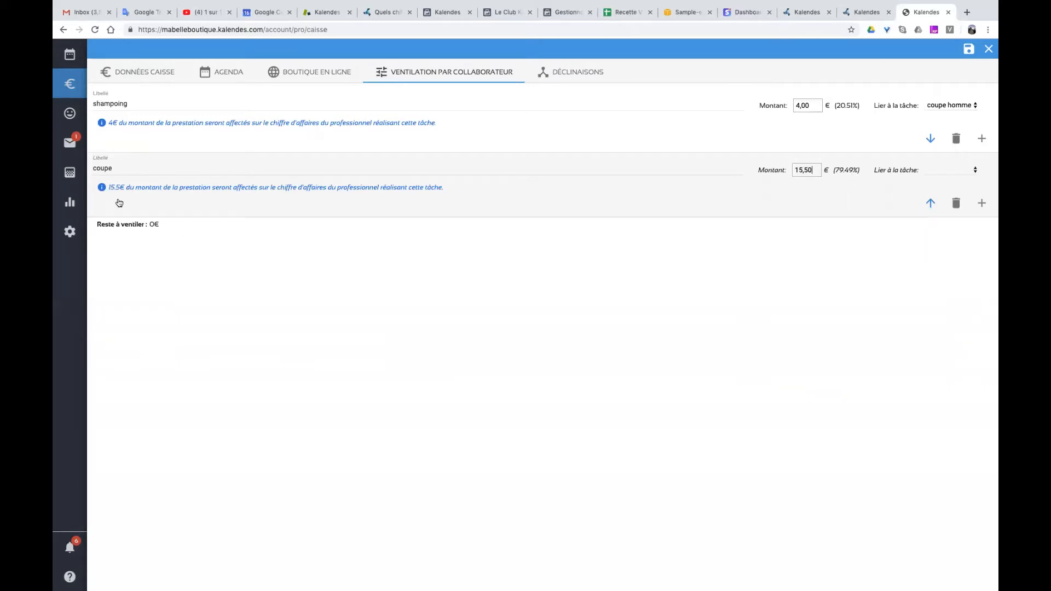
click(951, 169)
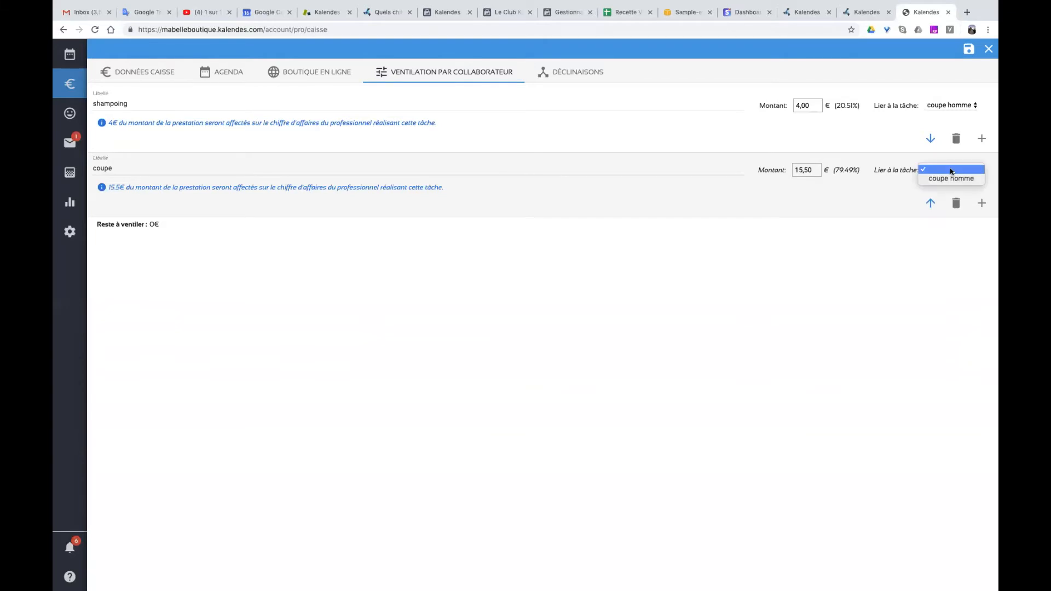
click(952, 179)
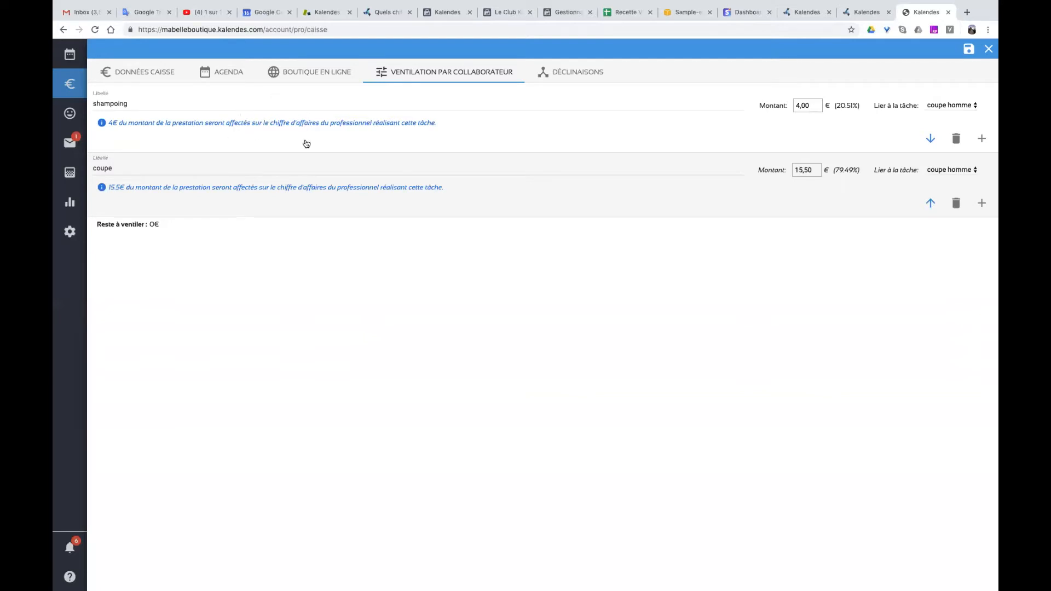
click(968, 51)
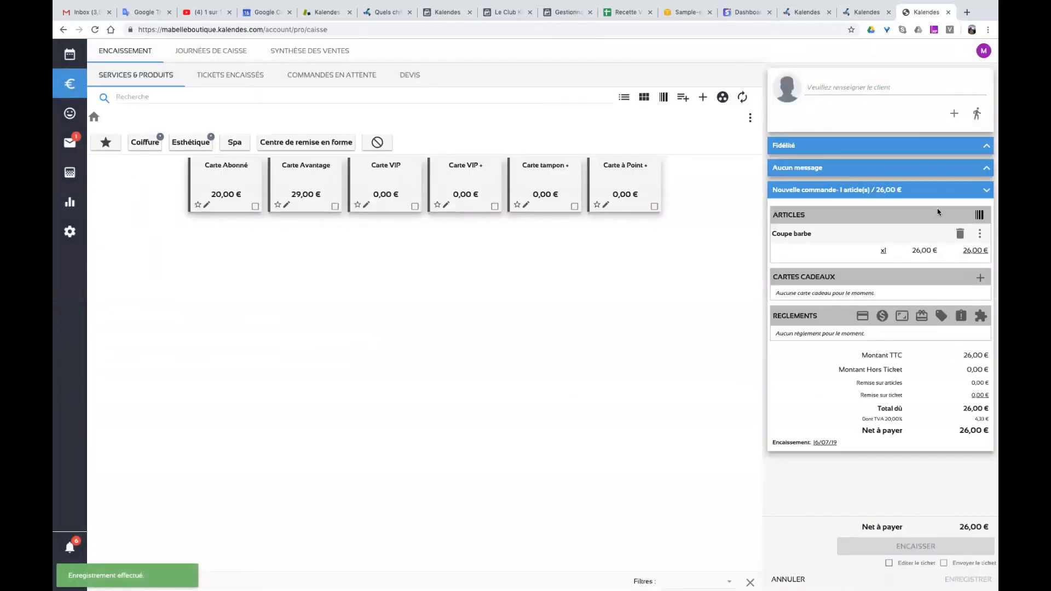
Add the 19,50 € Coupe homme from Coiffure > Coupe Homme to the order and show its seller and allocation details
click(146, 144)
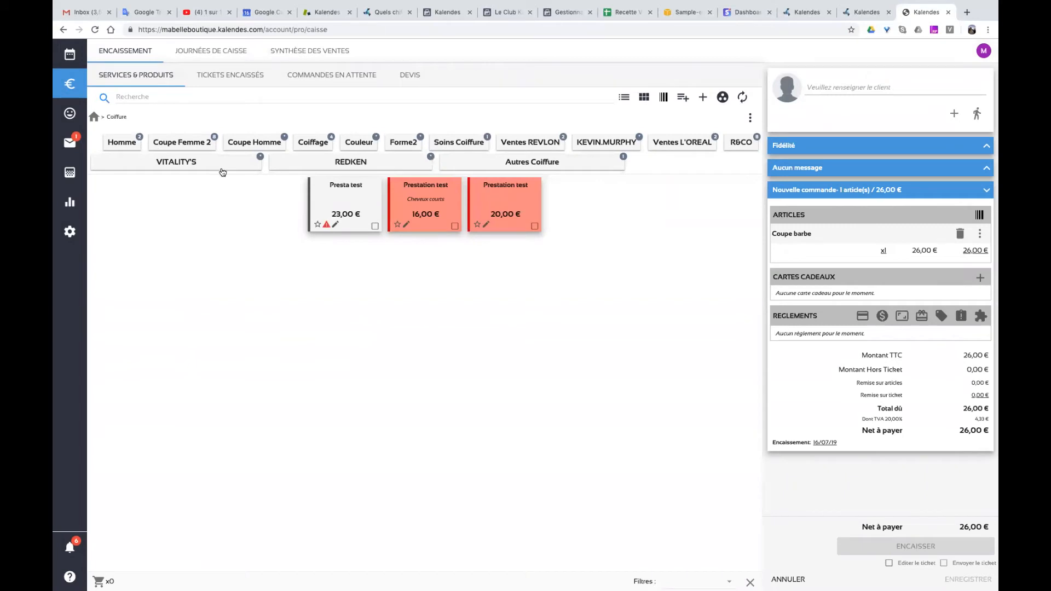
click(251, 148)
click(619, 185)
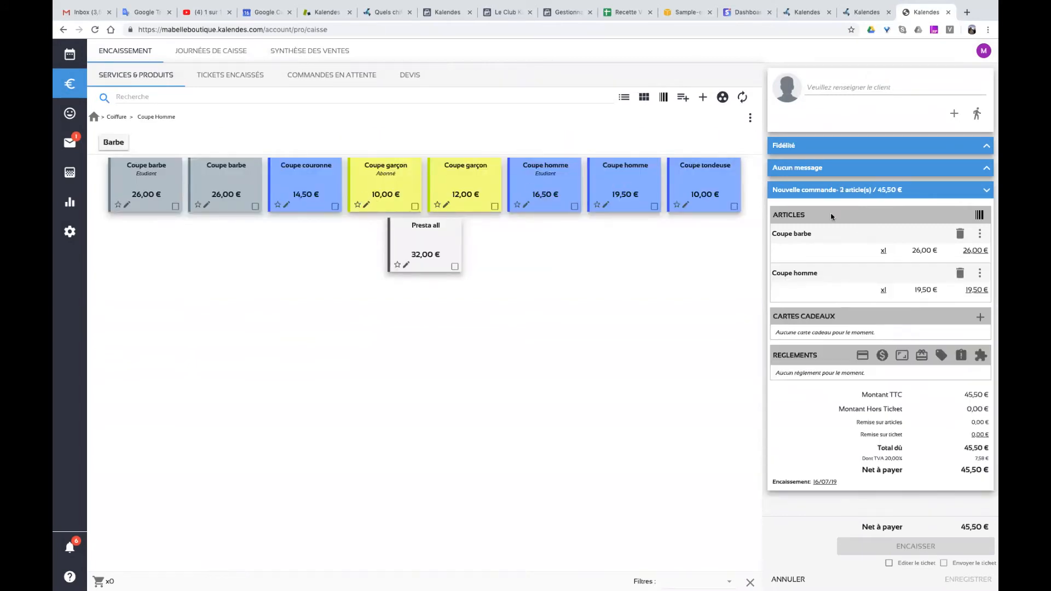
click(981, 274)
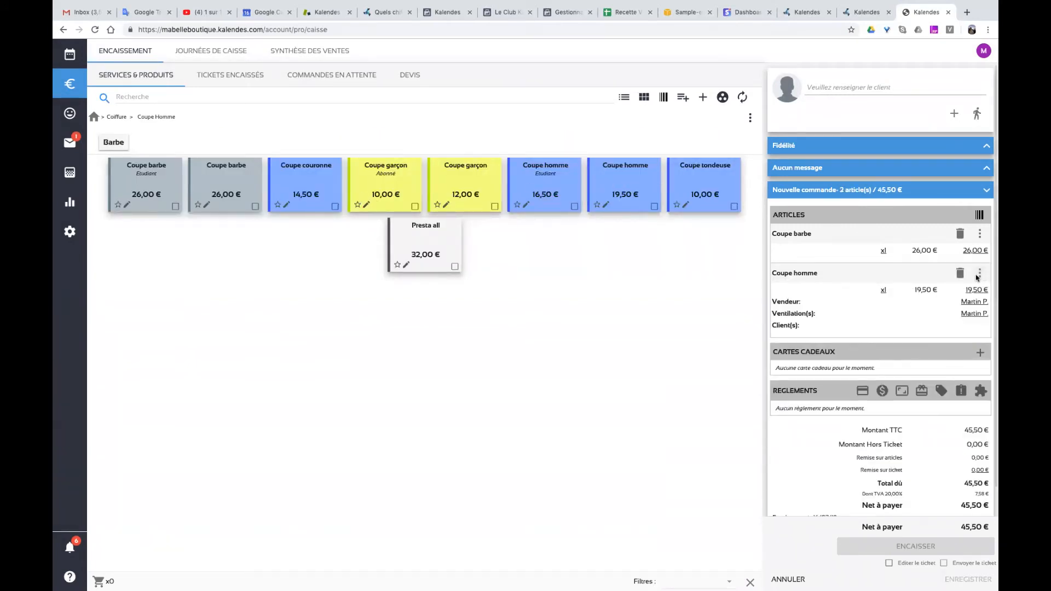
Assign the Coupe homme's 4,00 € shampoing share to the third collaborator in the list
click(977, 314)
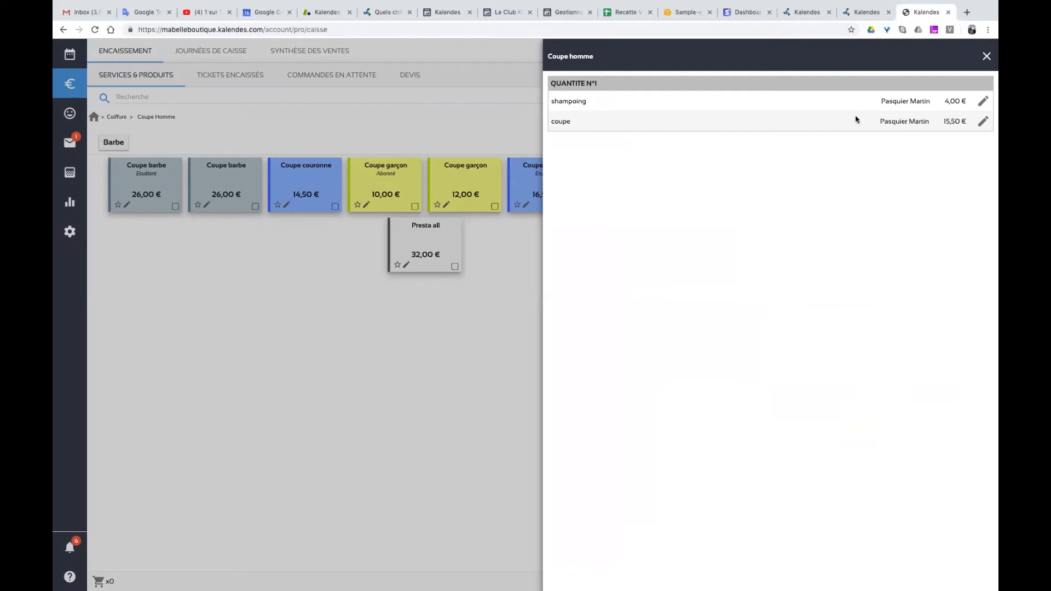
click(983, 101)
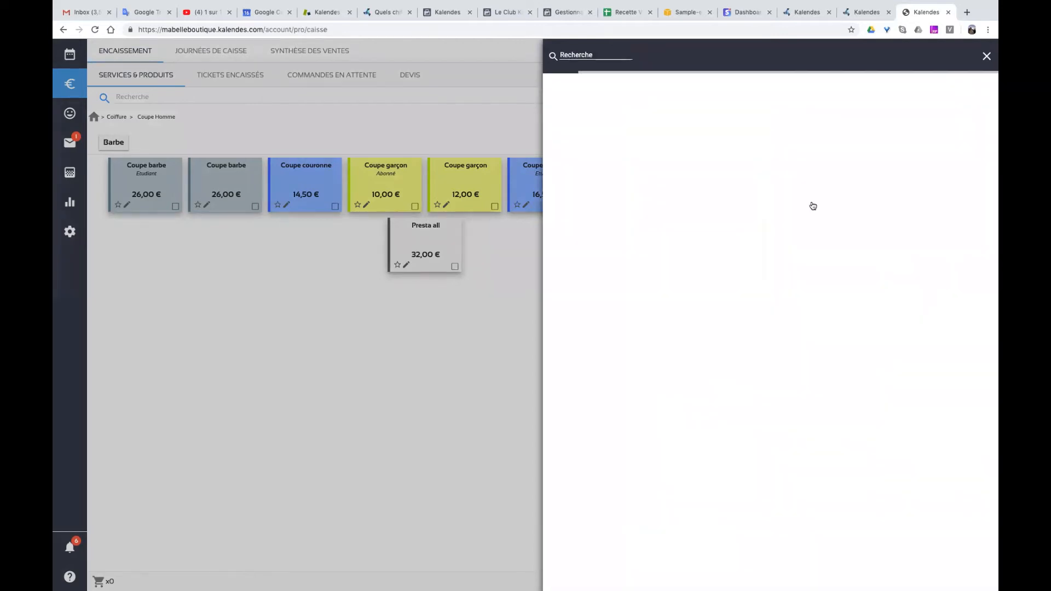
click(766, 190)
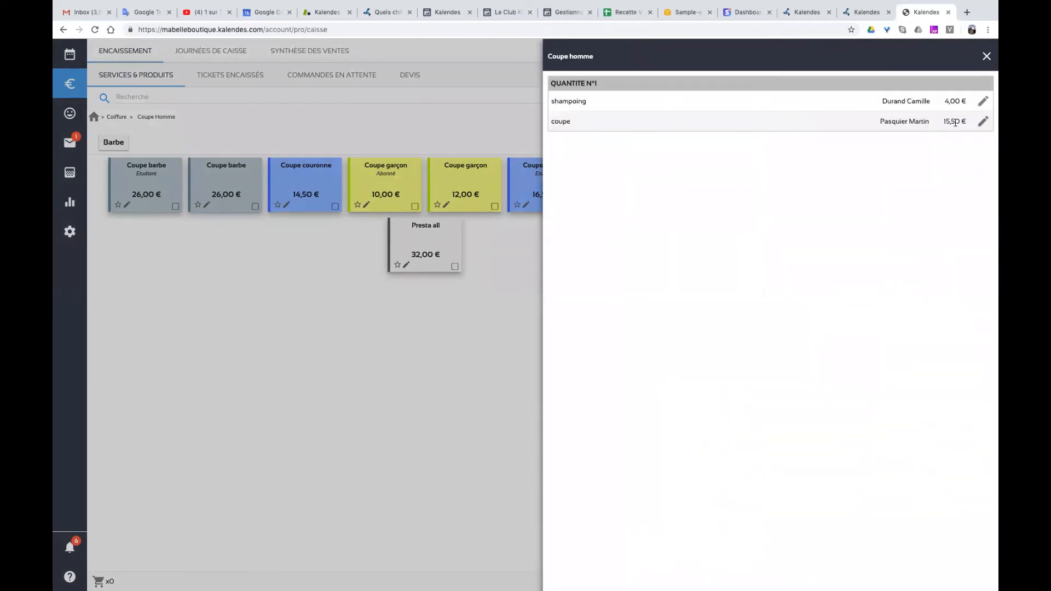
click(985, 57)
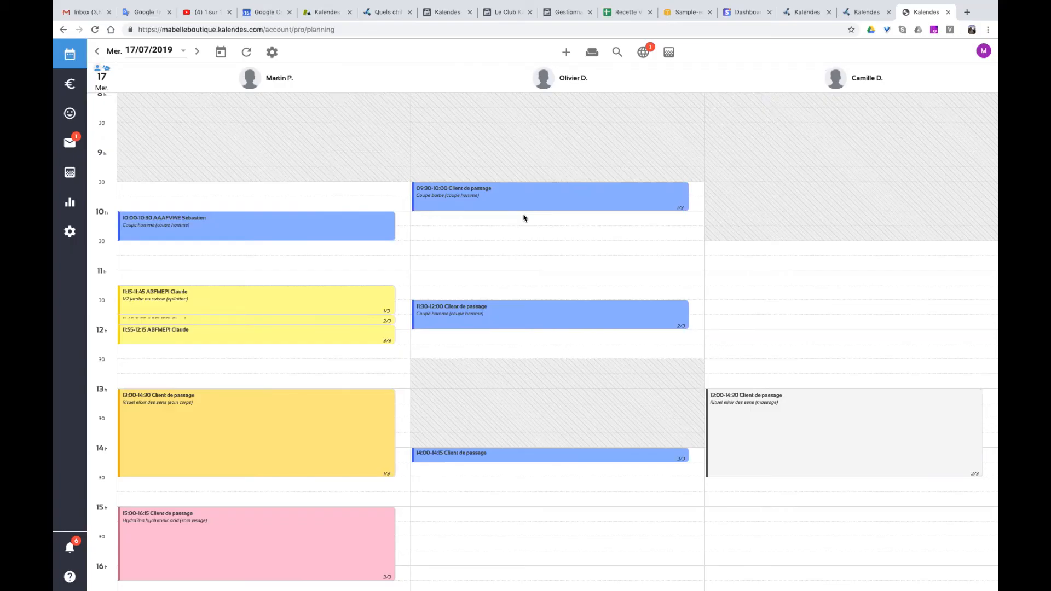
Create a 10:00 appointment on 17/07/2019 in the second collaborator's column with the 19,50 € Coupe homme from Coiffure > Coupe Homme
click(523, 217)
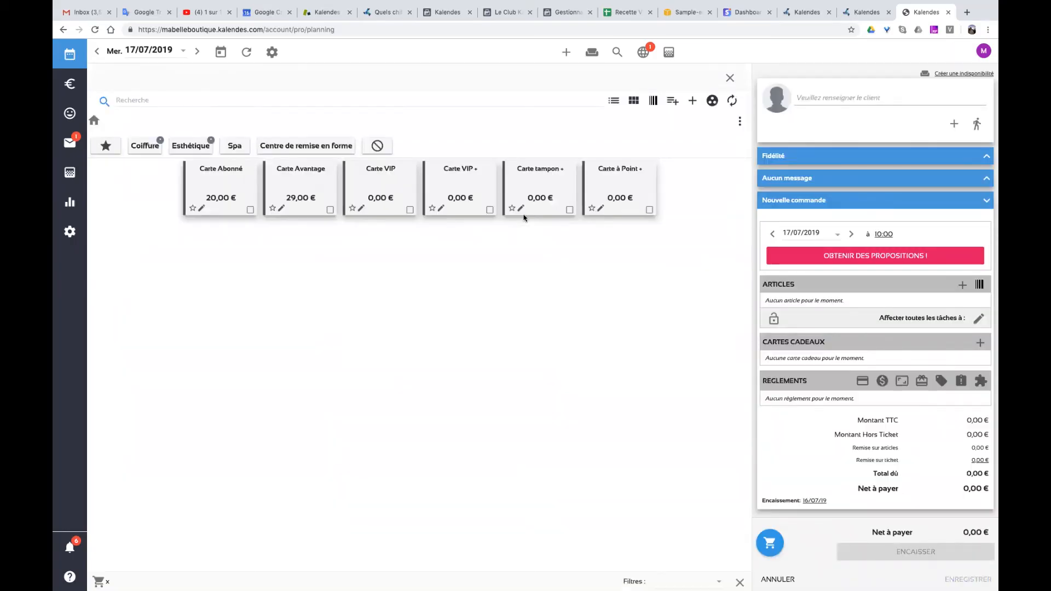
click(145, 145)
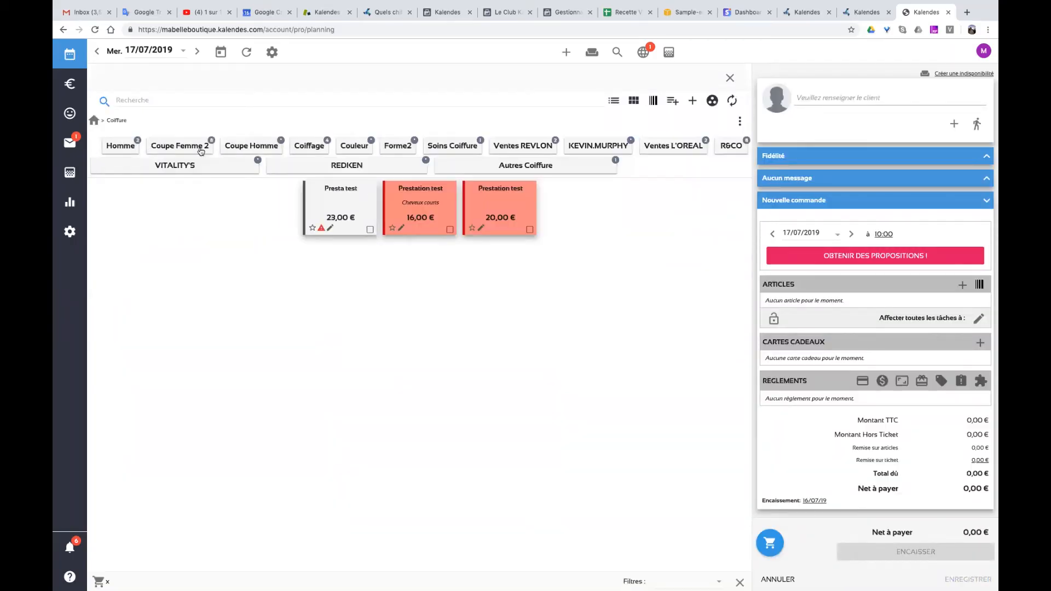
click(239, 147)
click(684, 191)
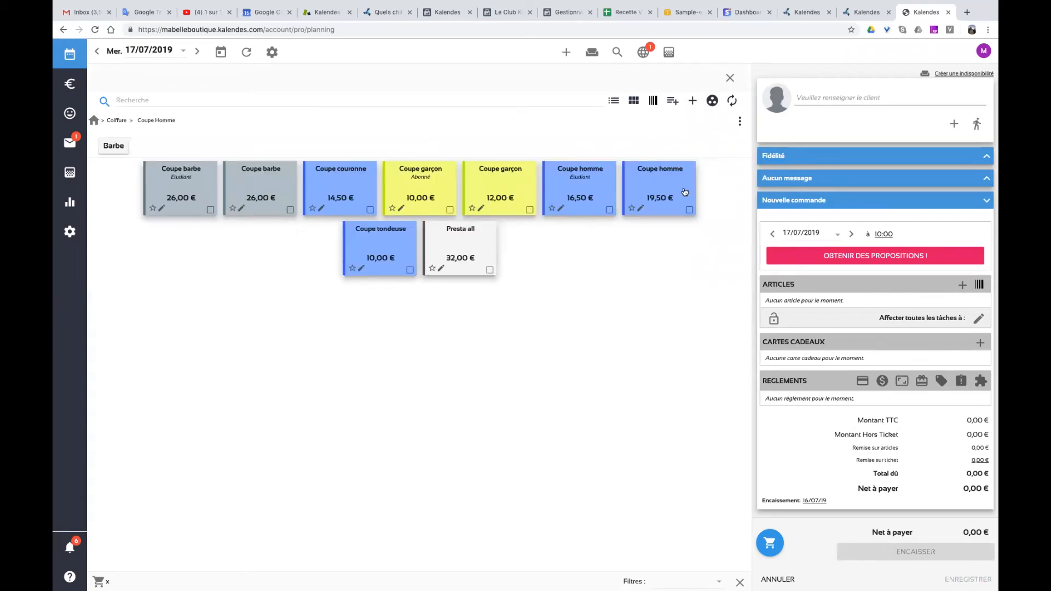
click(730, 78)
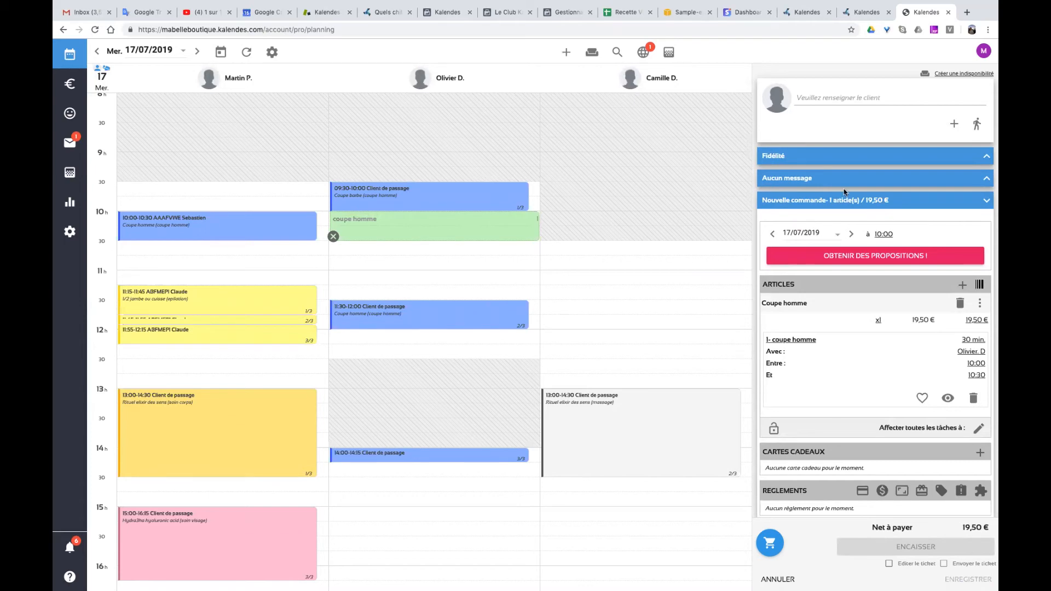
Assign the eighth client in the client list to the new 10:00 appointment and save it
click(880, 107)
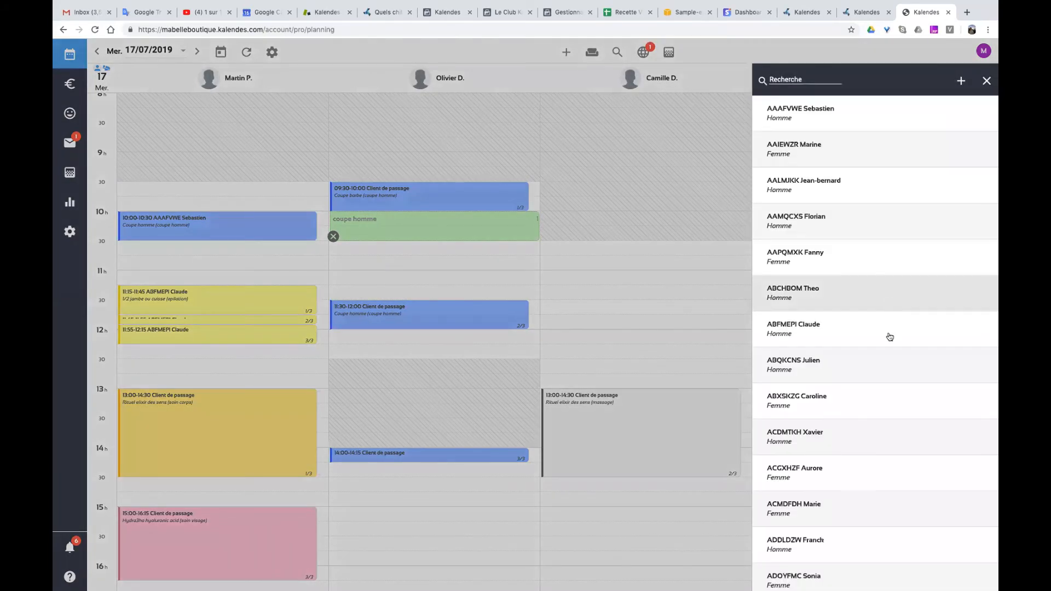
click(881, 363)
click(967, 580)
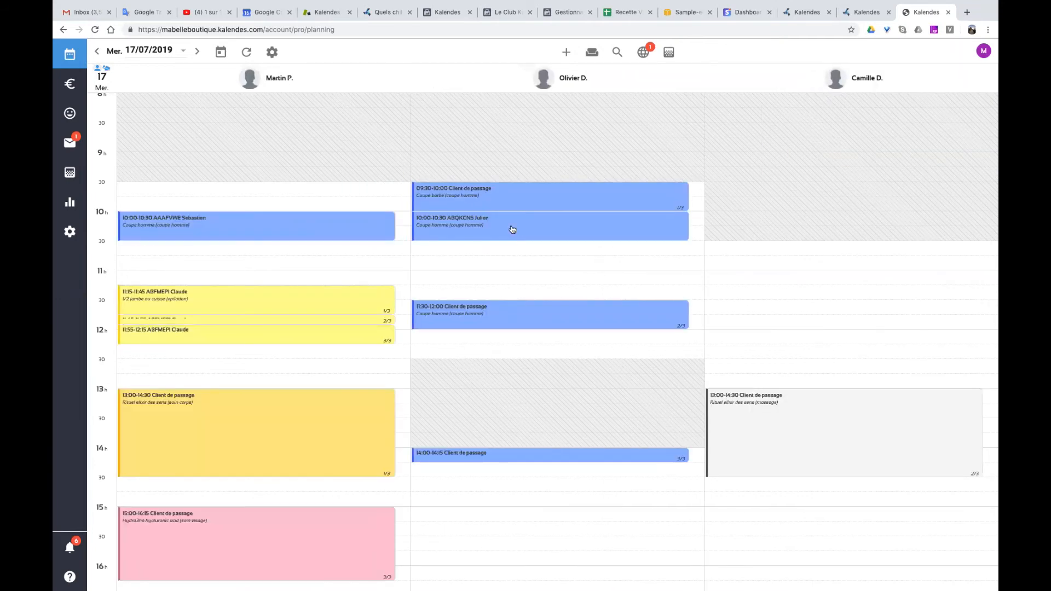
Reopen the second collaborator's 10:00 appointment and examine the Coupe homme's seller and its shampoing and coupe allocation
click(495, 230)
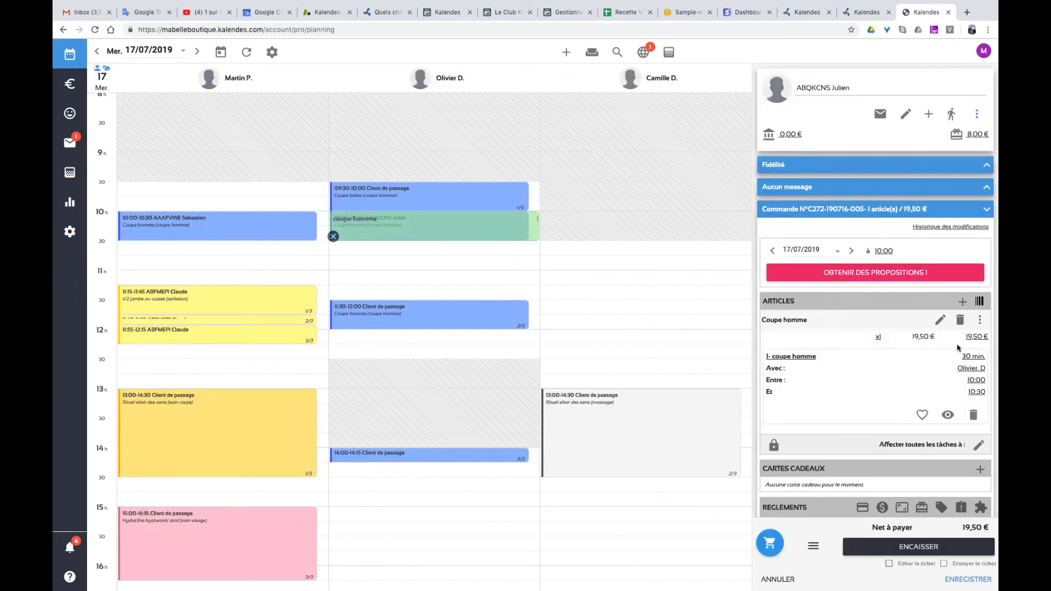
click(981, 321)
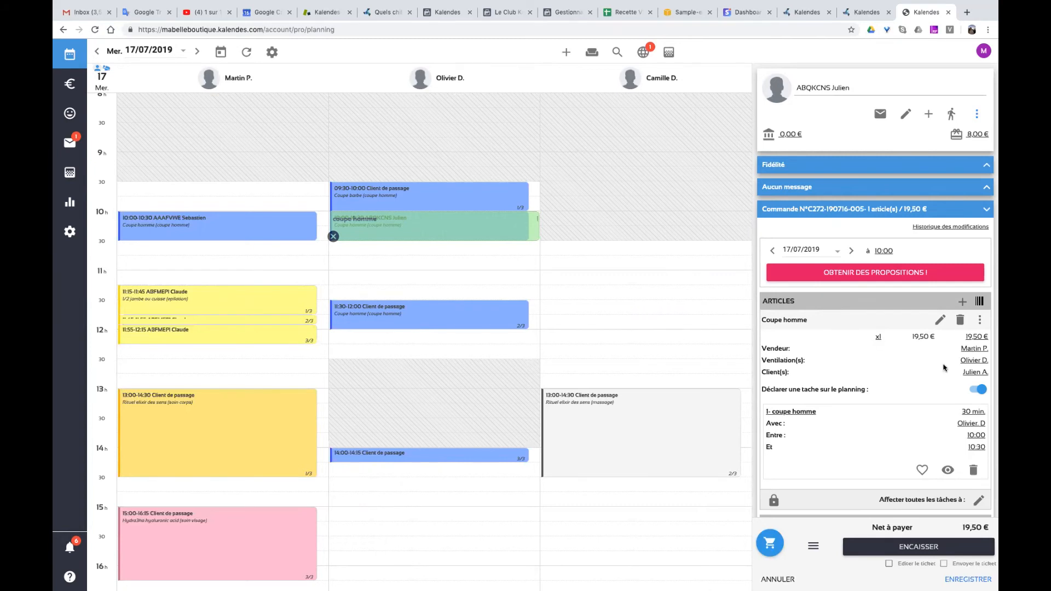
click(979, 364)
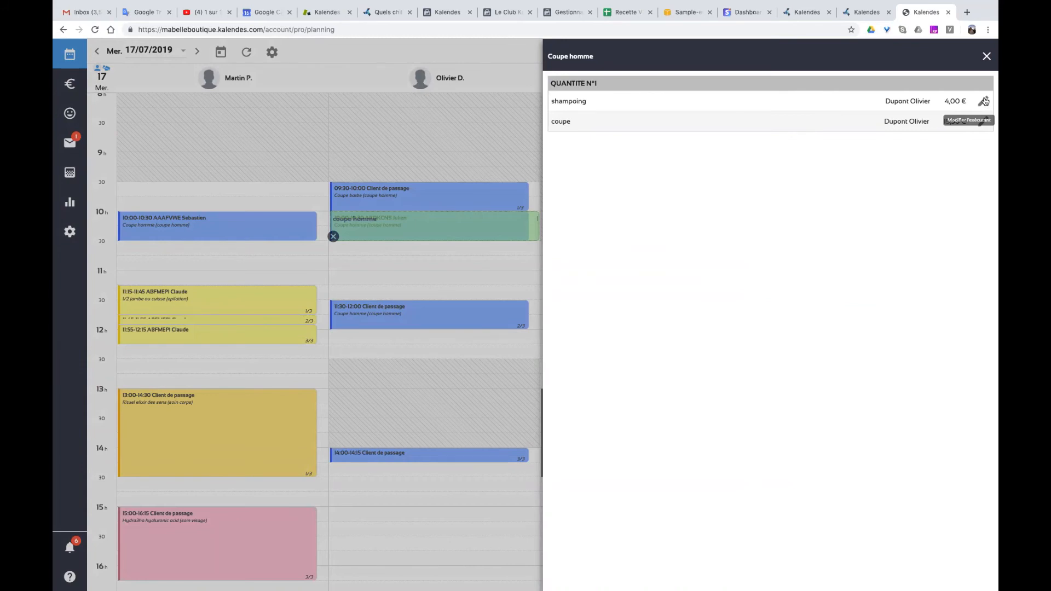
click(985, 55)
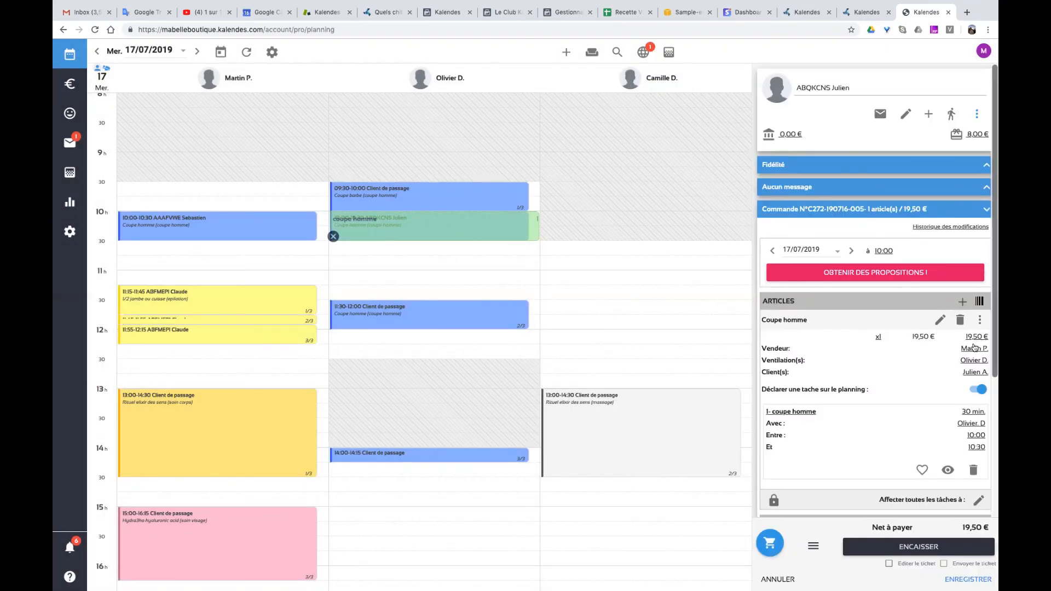